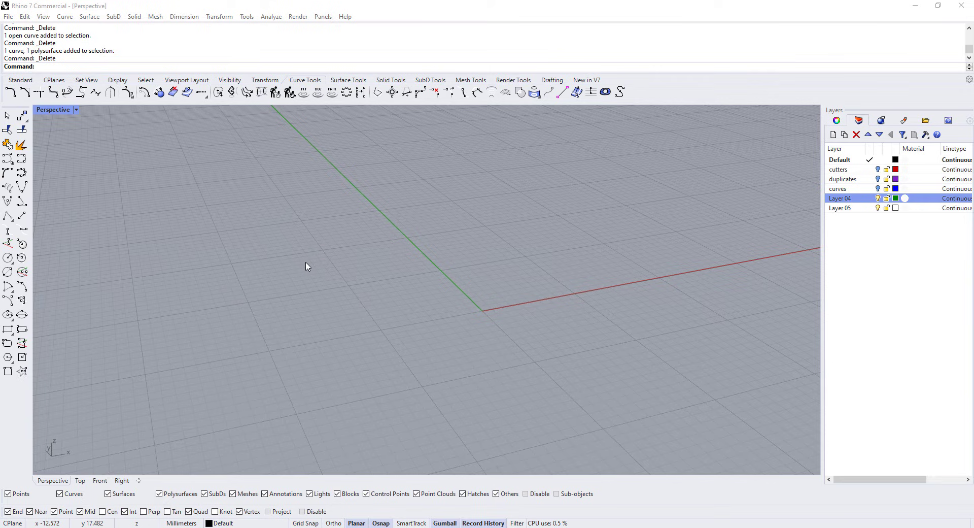
Step: Create a new model from the Small Objects - Millimeters template, discarding the untitled model's changes
left_click(8, 17)
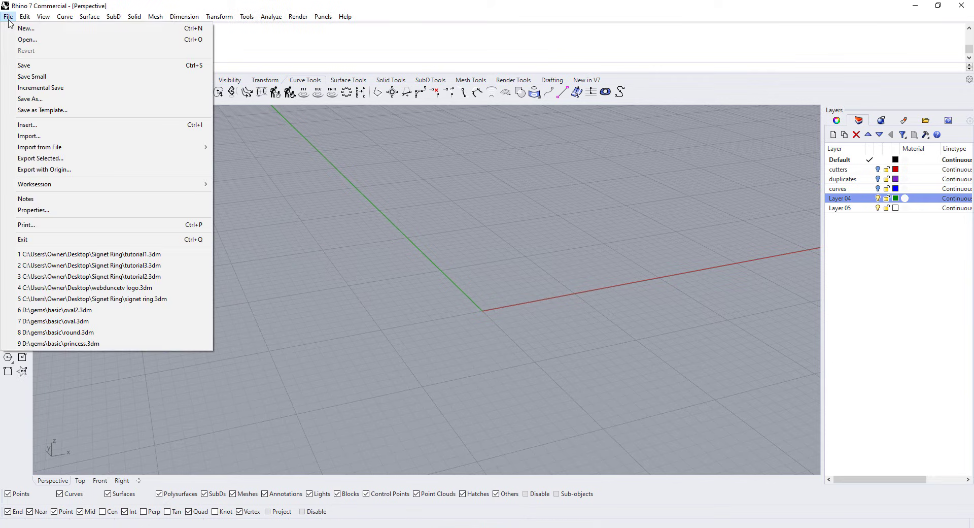
left_click(22, 29)
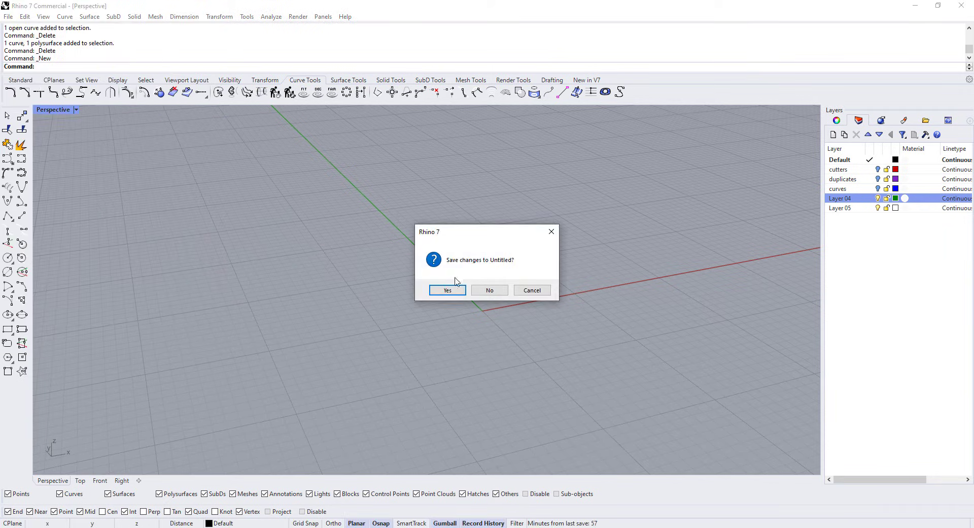
left_click(489, 290)
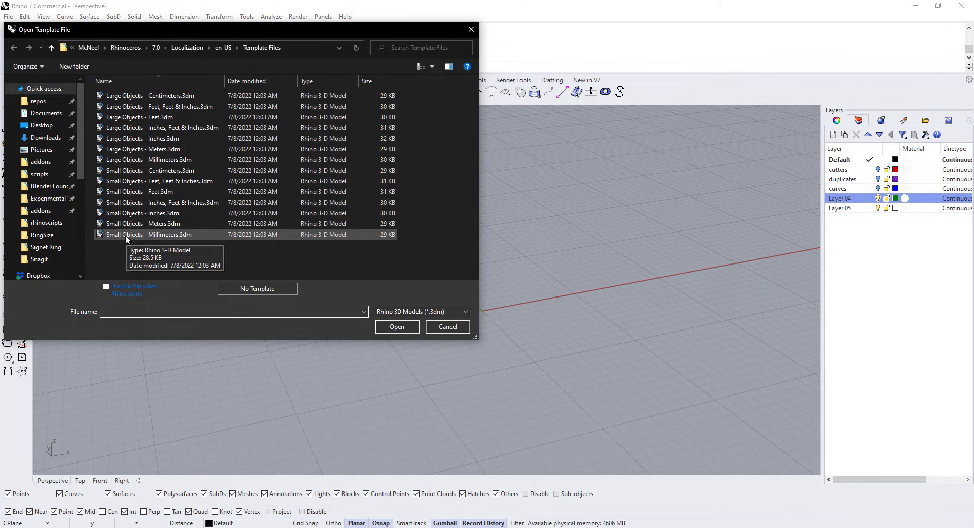
left_click(115, 234)
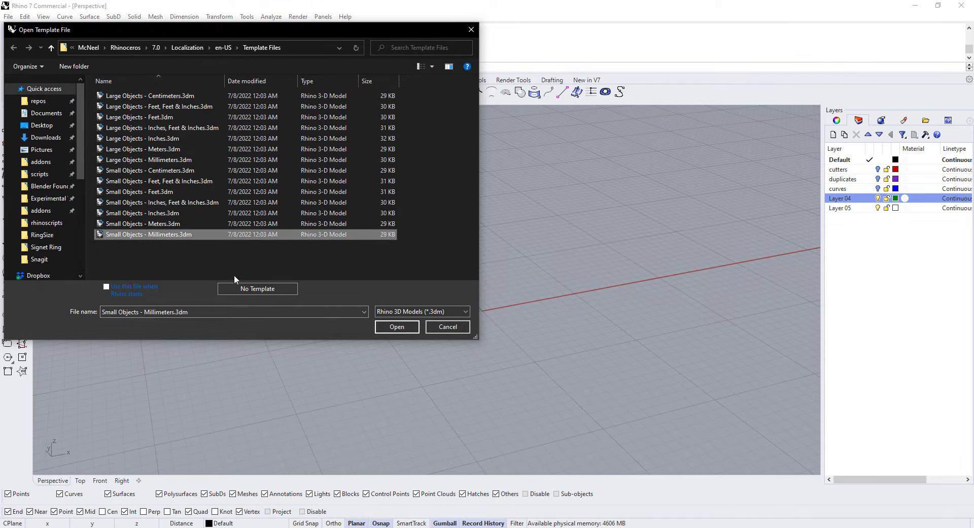
left_click(390, 328)
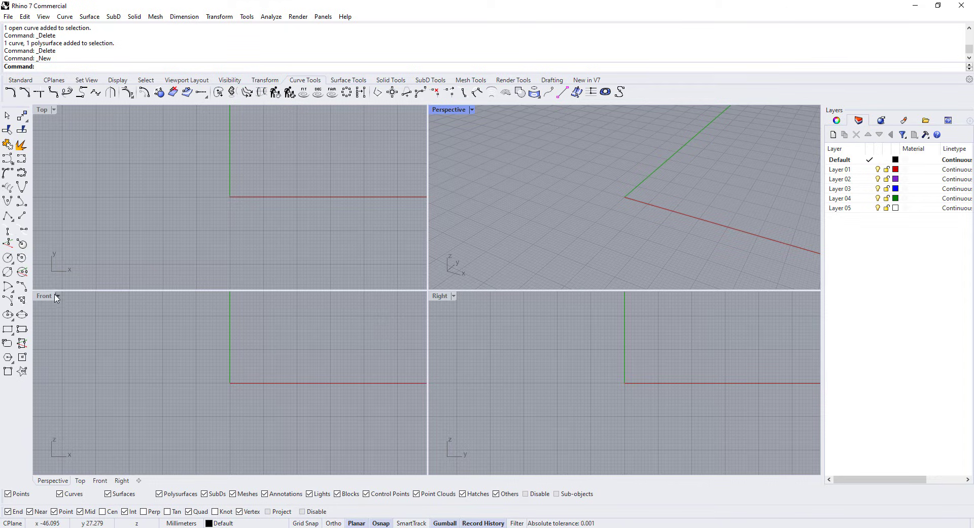
Step: Maximize the Front view and draw a 19.76 mm diameter circle centred at the origin
double_click(44, 297)
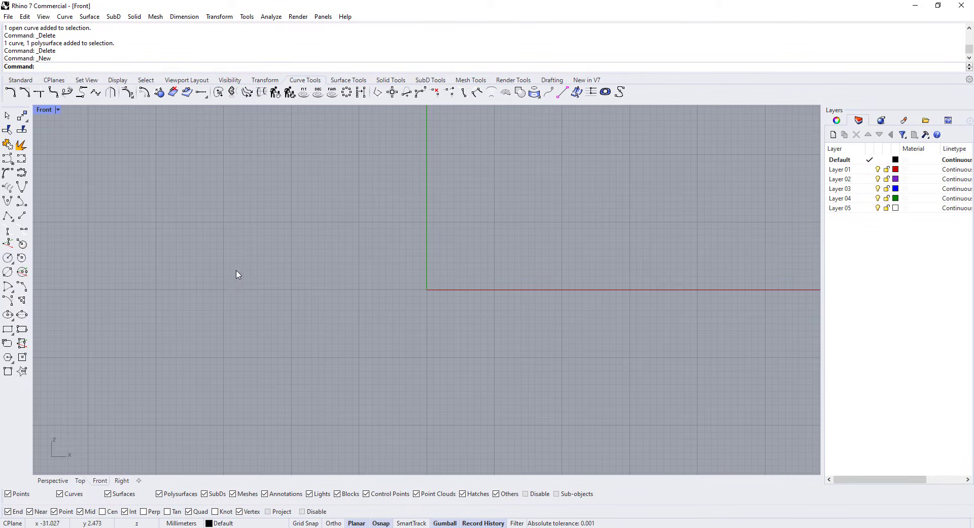
right_click_drag(254, 272, 274, 285)
left_click(8, 257)
type("0")
key("Return")
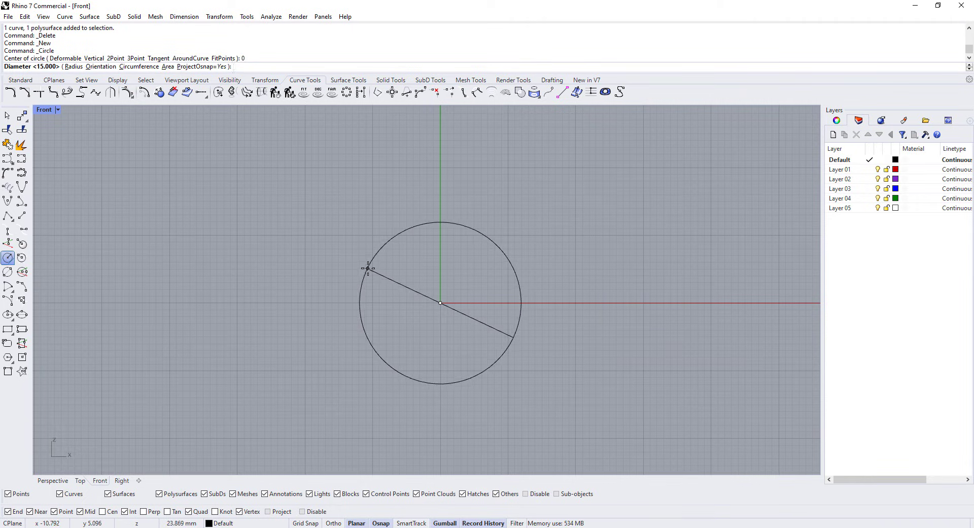
type("19.76")
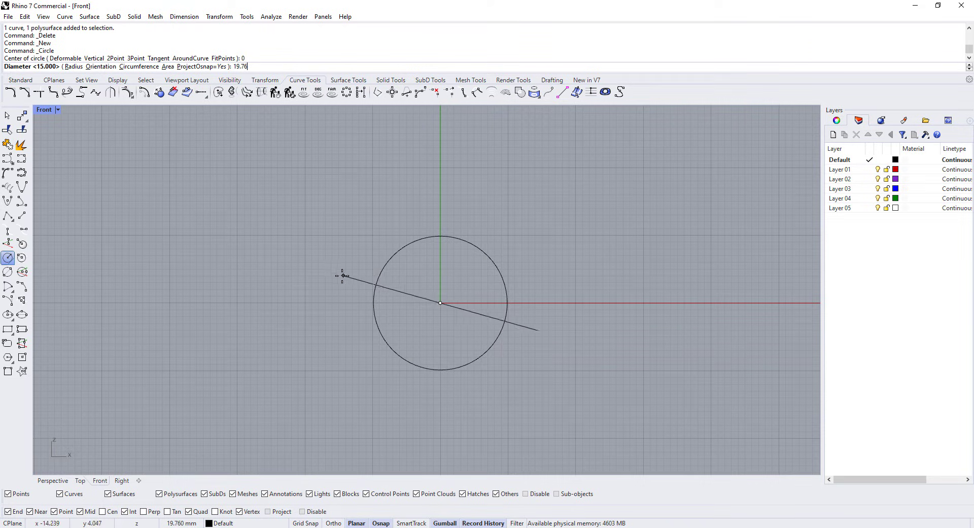
key("Return")
scroll(413, 296, "up", 4)
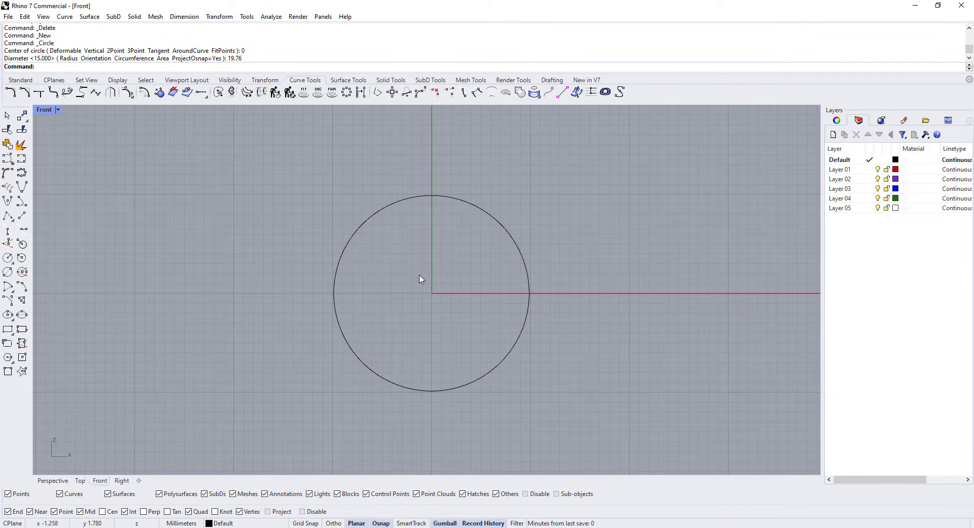
right_click_drag(427, 289, 439, 281)
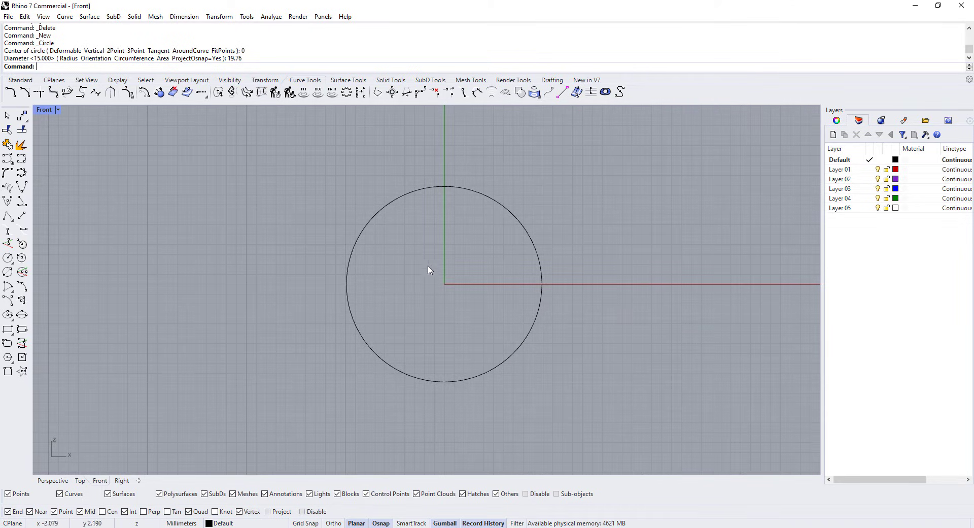
scroll(429, 267, "up", 2)
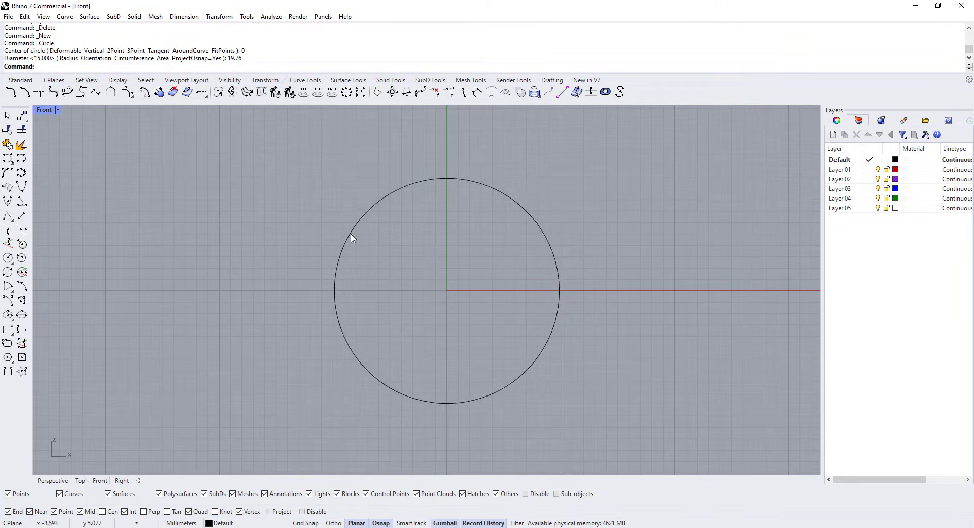
Step: Drag the circle's seam to its bottom quadrant with CrvSeam, then deselect the circle
left_click(347, 238)
left_click(218, 92)
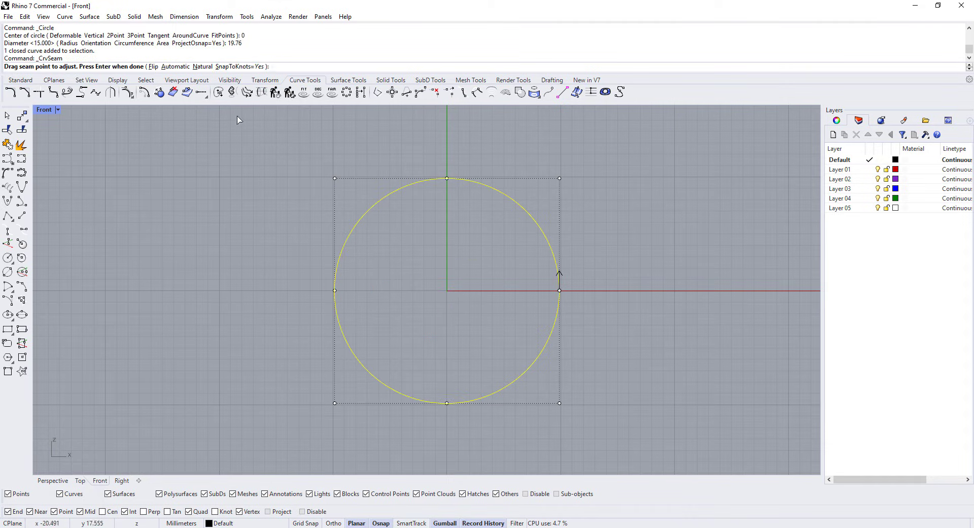
left_click_drag(559, 290, 448, 407)
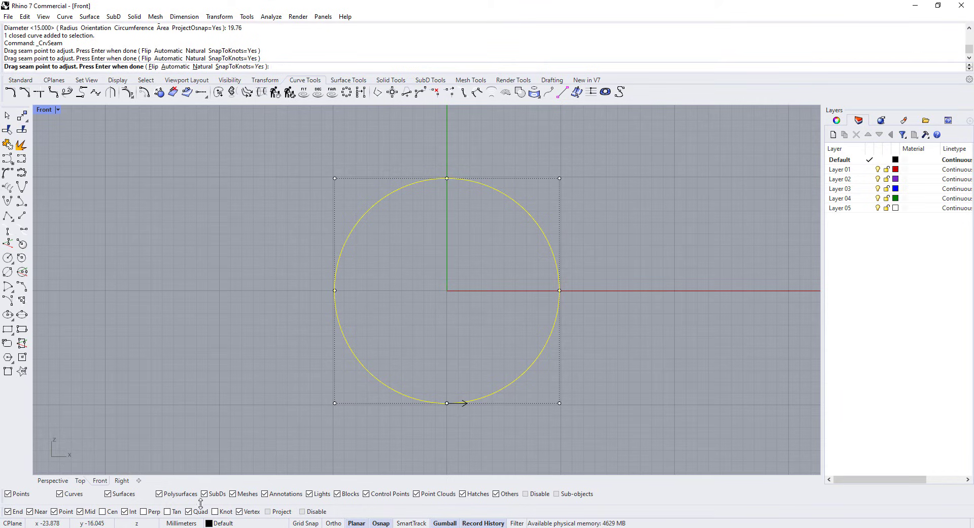
key("Return")
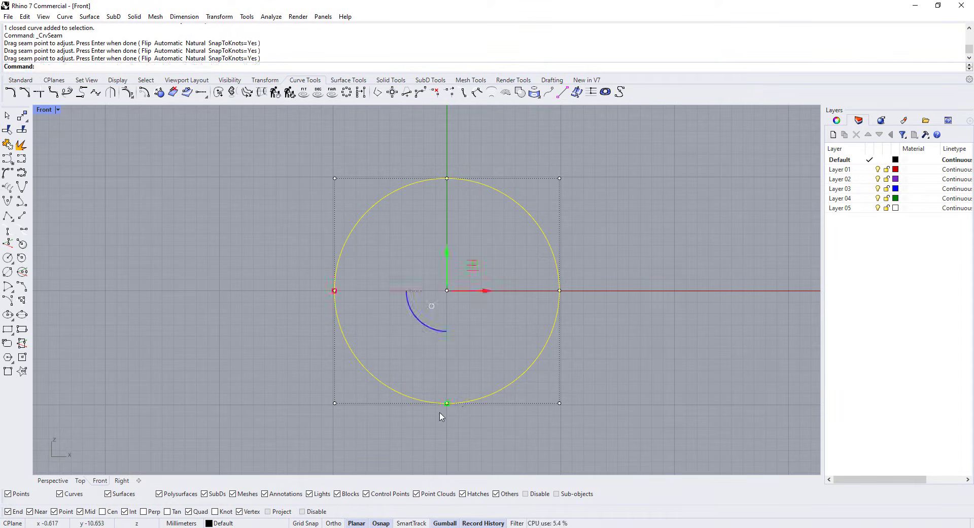
right_click_drag(430, 318, 428, 312)
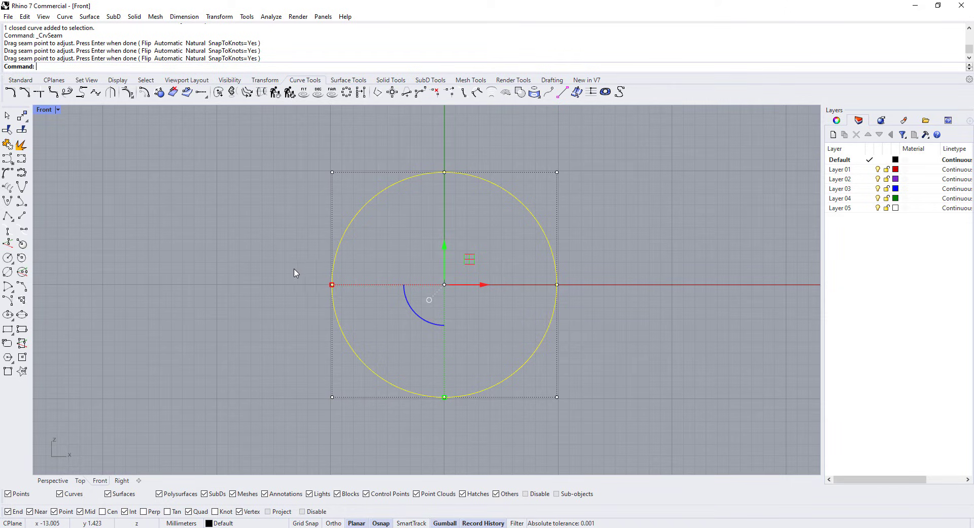
key("Return")
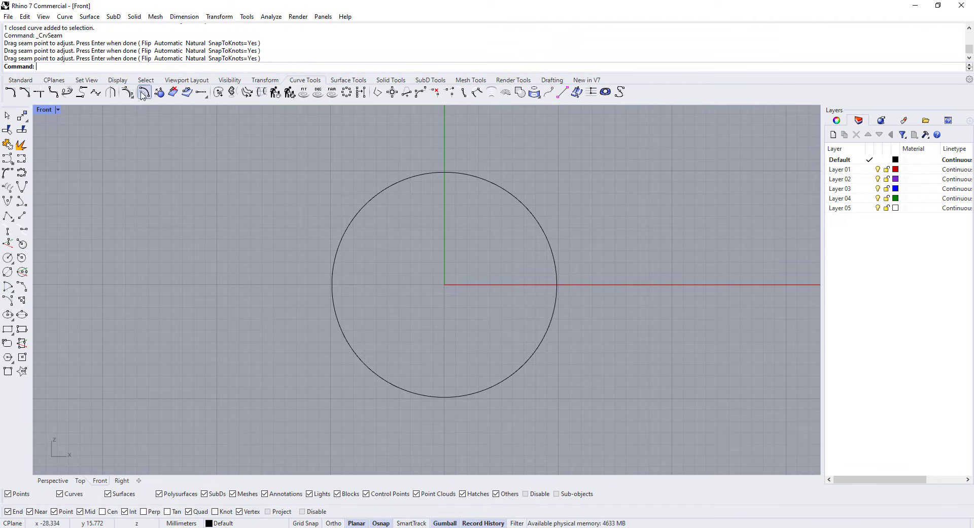
Step: Draw a short horizontal line from the circle's bottom quadrant and move it down 1.2 mm
left_click(21, 215)
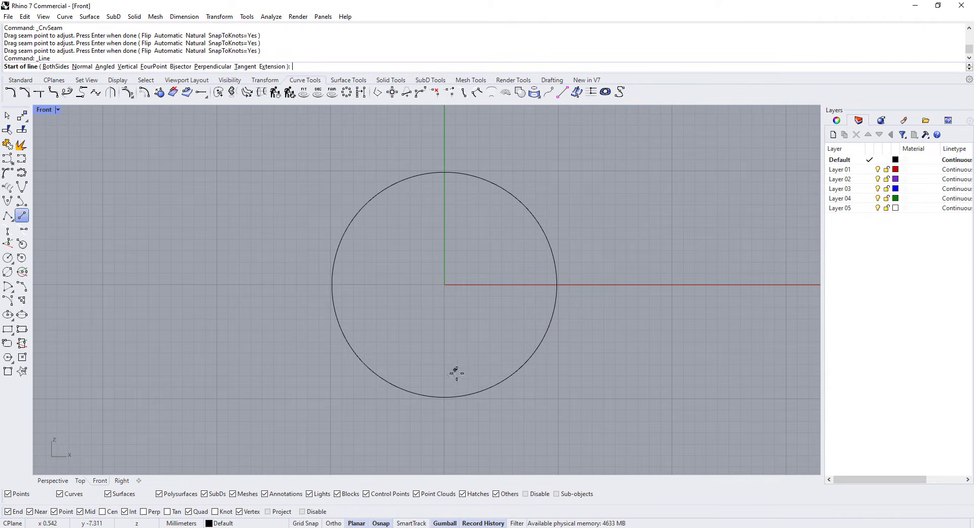
left_click(446, 400)
key("F8")
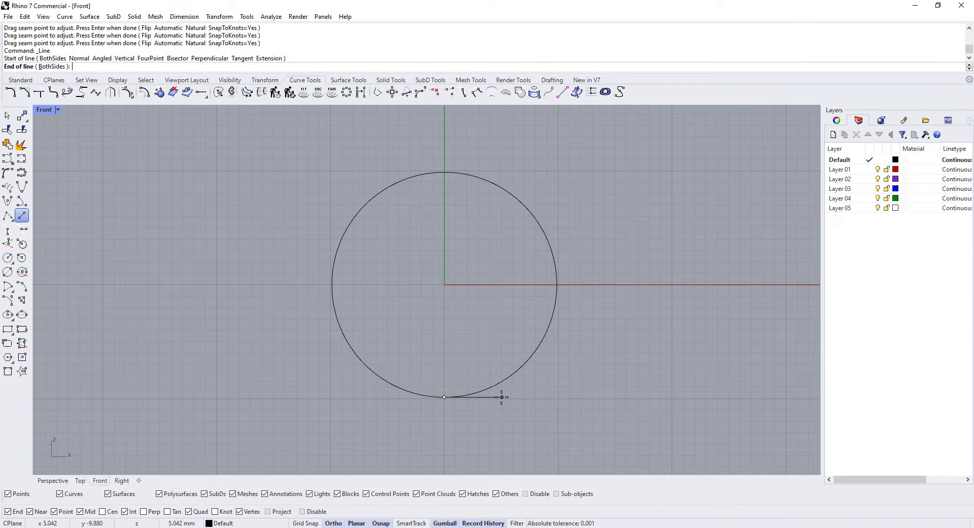
left_click(502, 397)
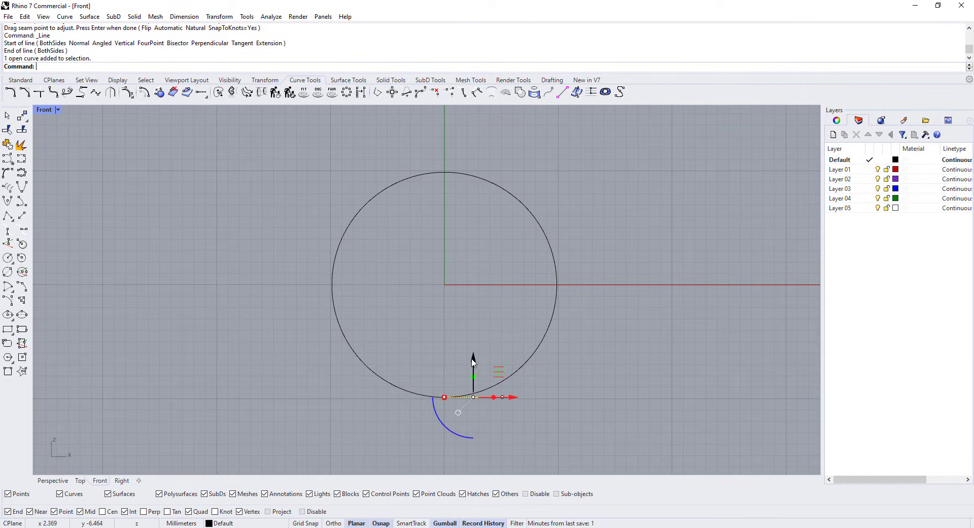
left_click(474, 364)
type("-1.2")
key("Return")
left_click(310, 269)
Step: Draw a vertical line up from the circle's left quadrant and move it 1.9 mm left
left_click(22, 215)
left_click(331, 285)
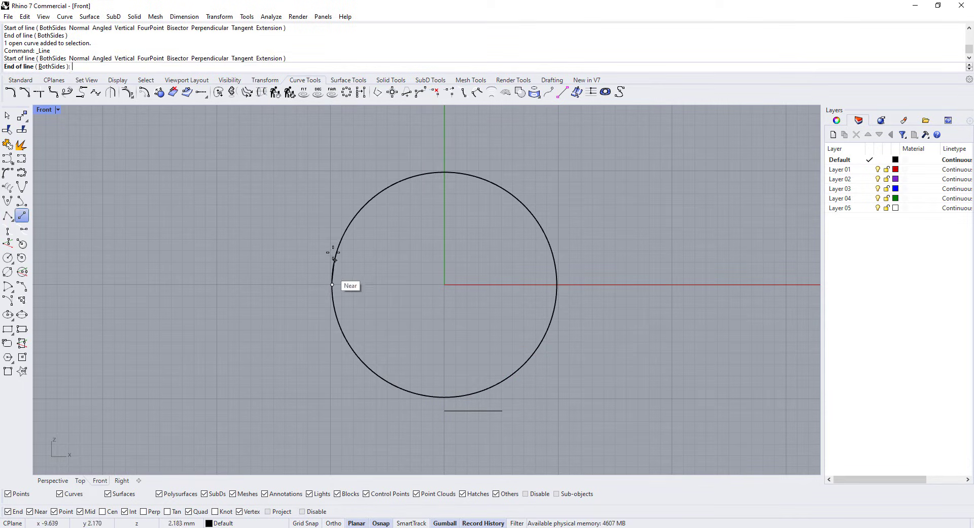
left_click(332, 225)
left_click(333, 240)
left_click(374, 255)
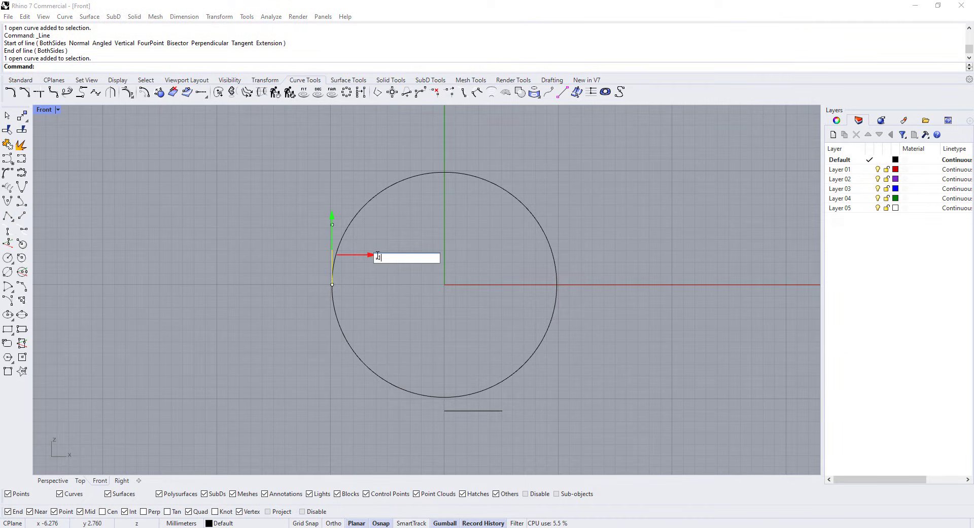
key("Return")
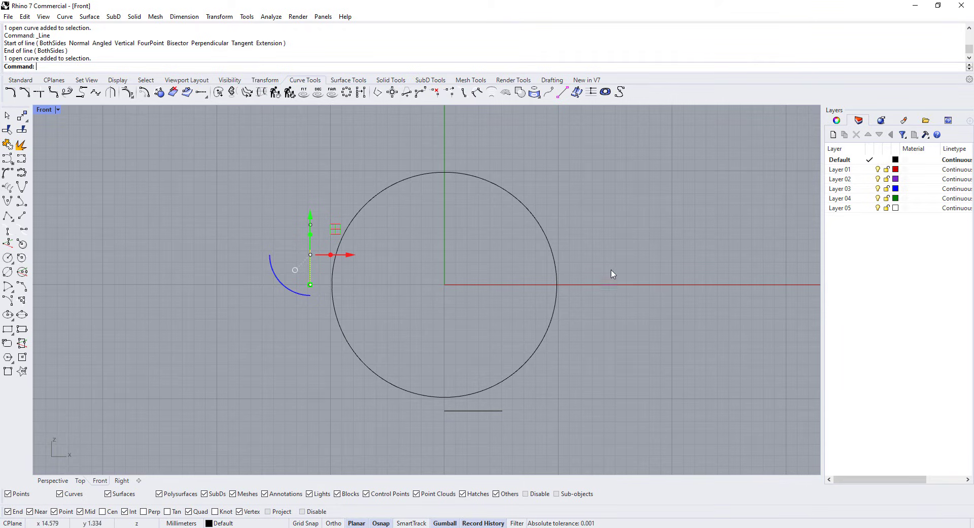
key("Escape")
right_click_drag(348, 313, 314, 314)
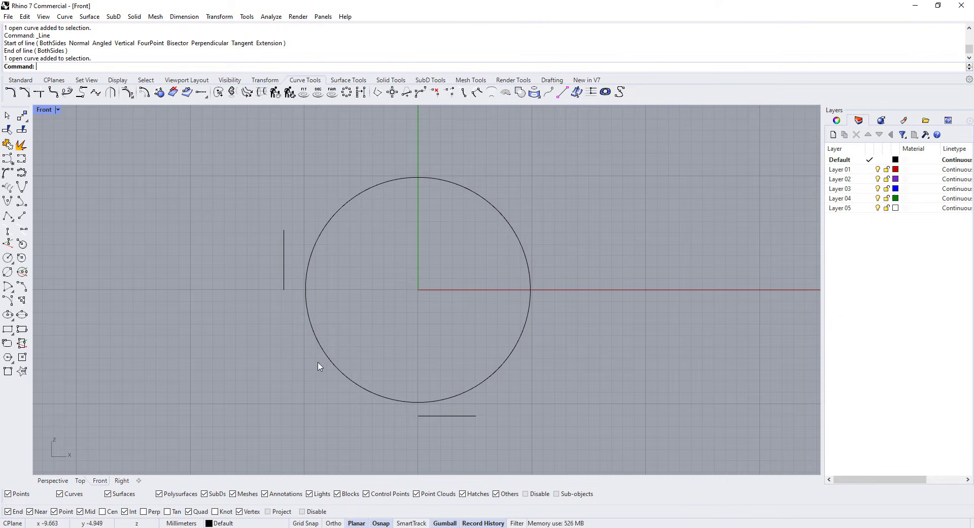
Step: Blend an arc from the vertical line's end to the horizontal line's end around the circle
left_click(82, 92)
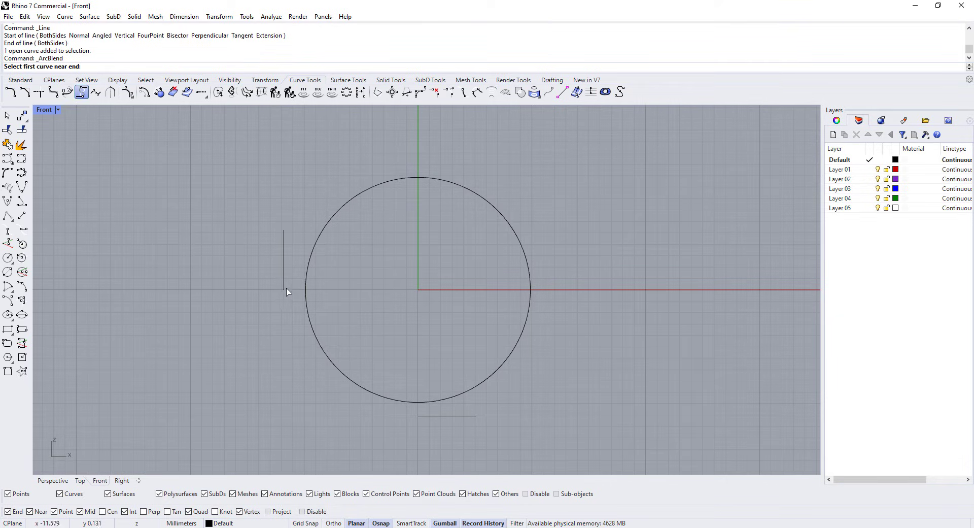
left_click(284, 288)
left_click(420, 418)
key("Return")
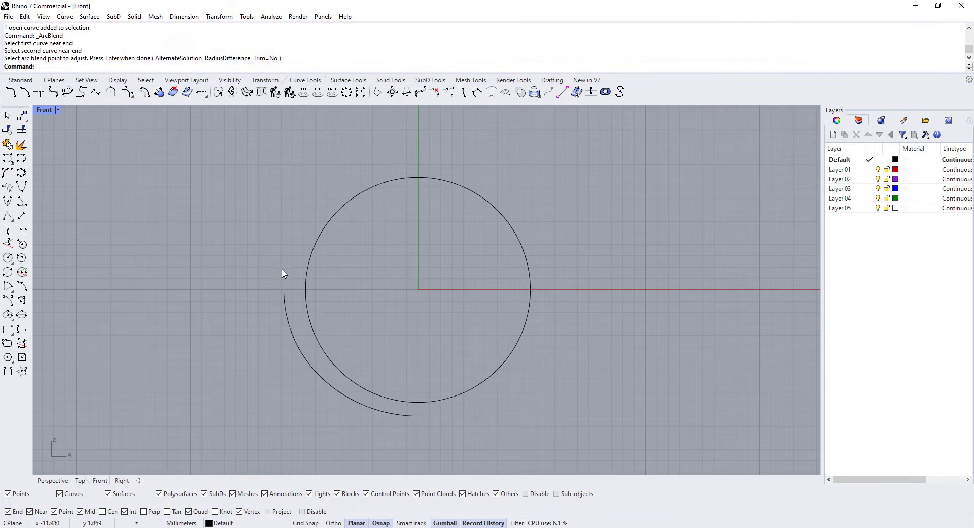
key("Return")
left_click(284, 237)
left_click(477, 416)
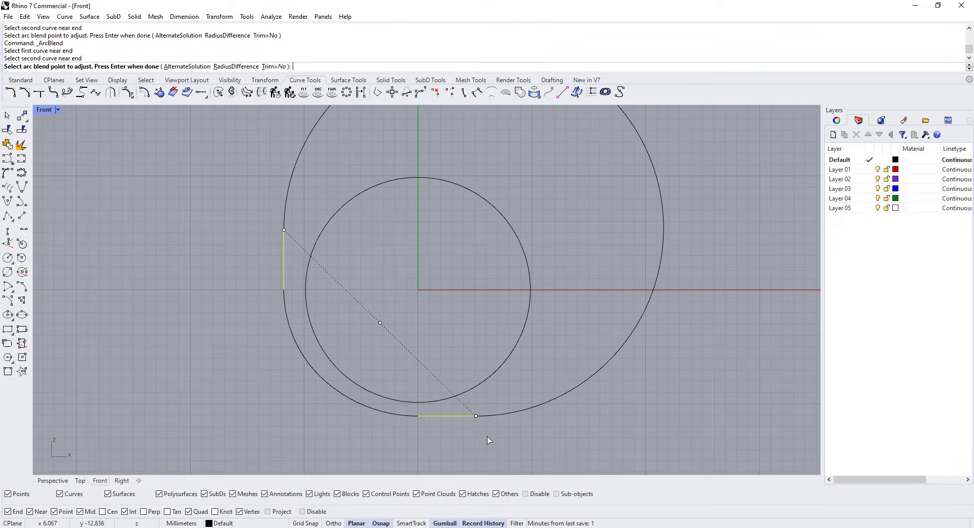
key("Return")
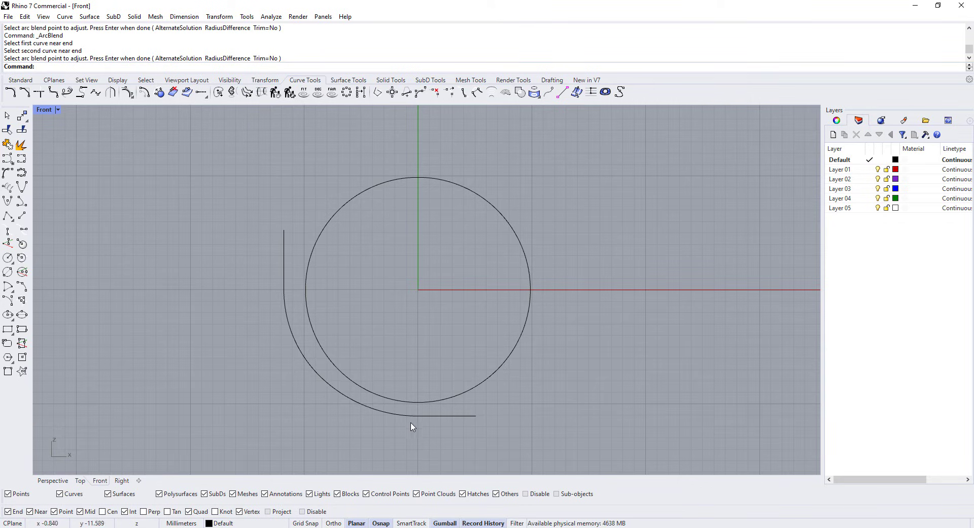
Step: Delete the vertical and horizontal helper lines, leaving only the blend arc
right_click_drag(437, 341, 452, 349)
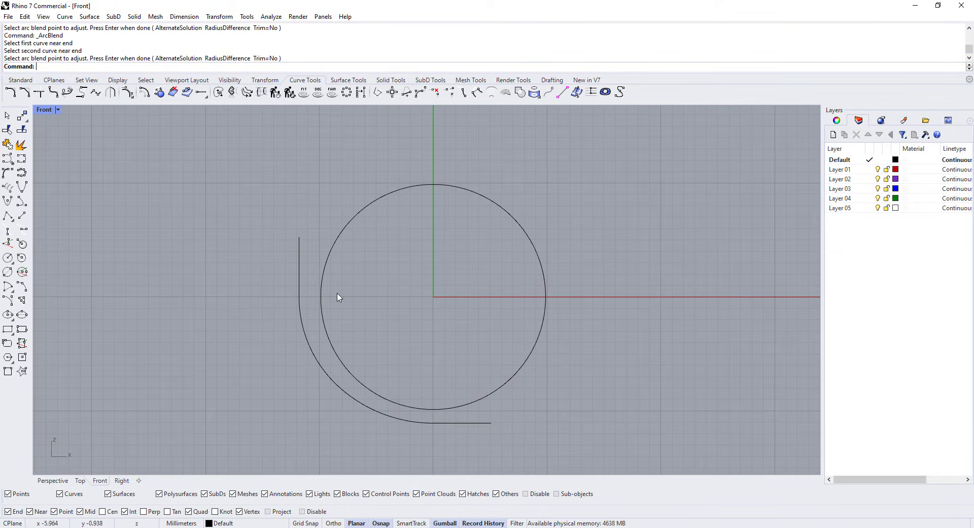
key("Return")
left_click(299, 272)
left_click(486, 423, "shift")
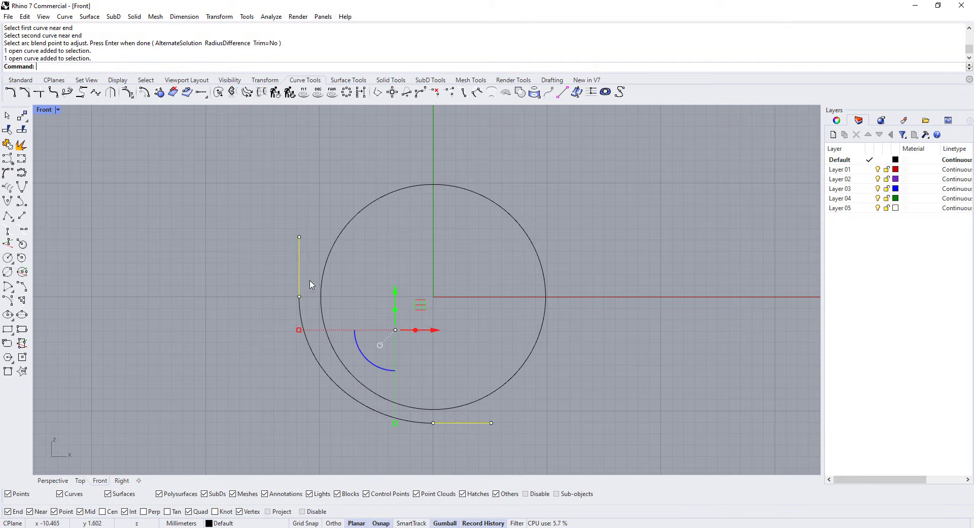
key("Delete")
right_click_drag(422, 308, 373, 313)
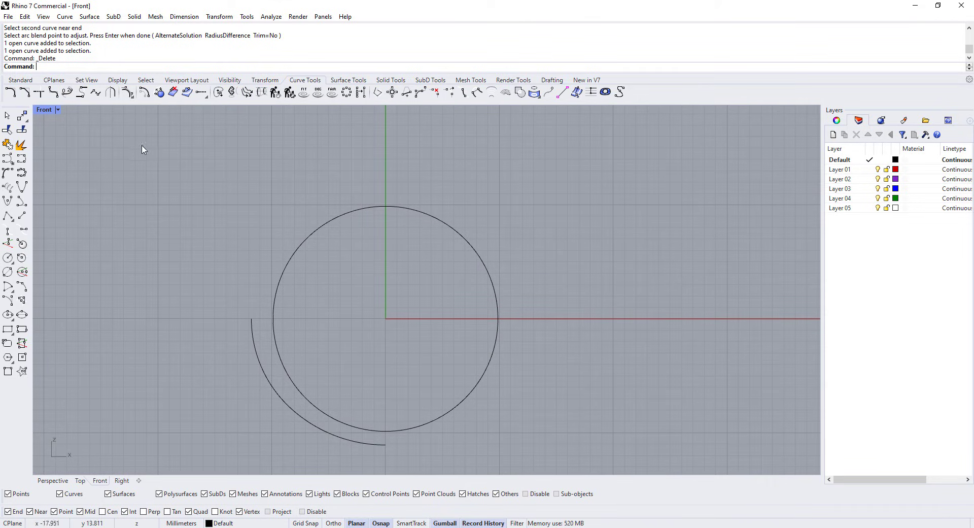
double_click(45, 109)
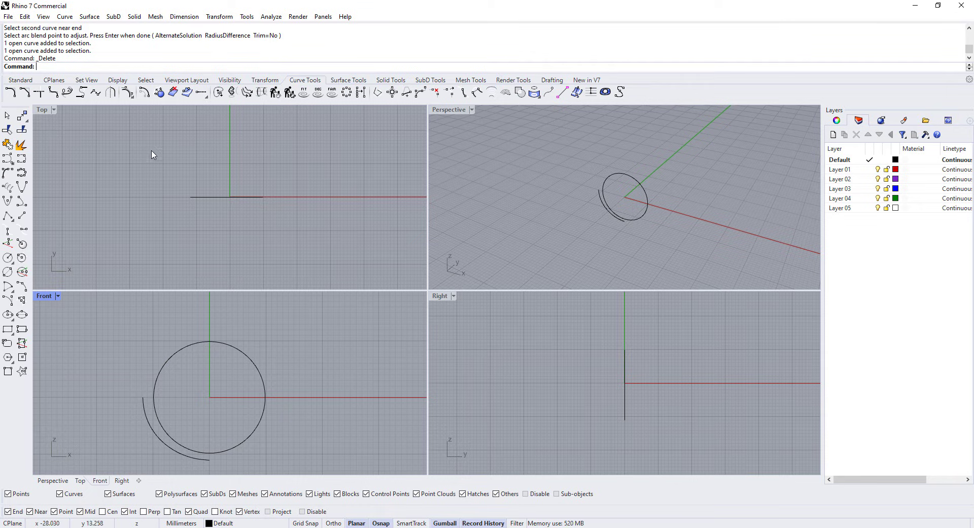
left_click(8, 258)
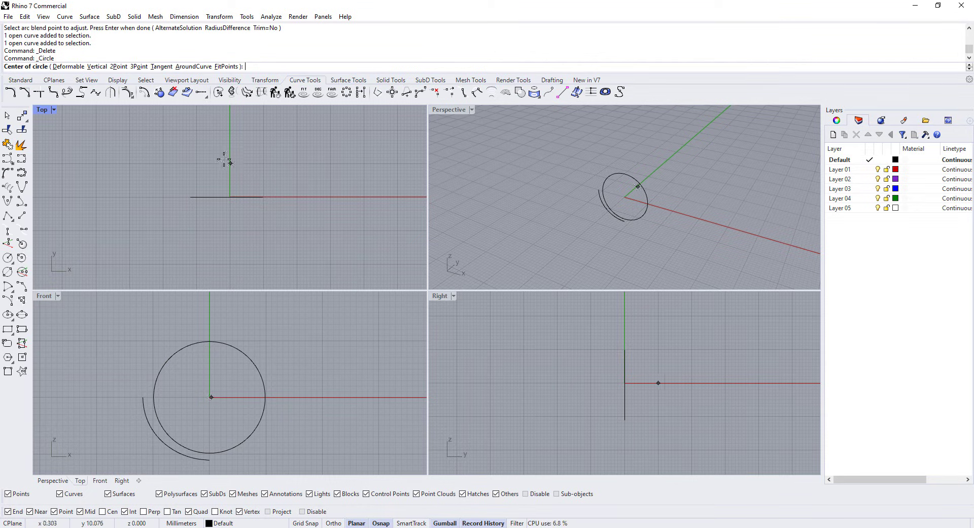
type("0")
key("Return")
type("15")
key("Return")
left_click(223, 225)
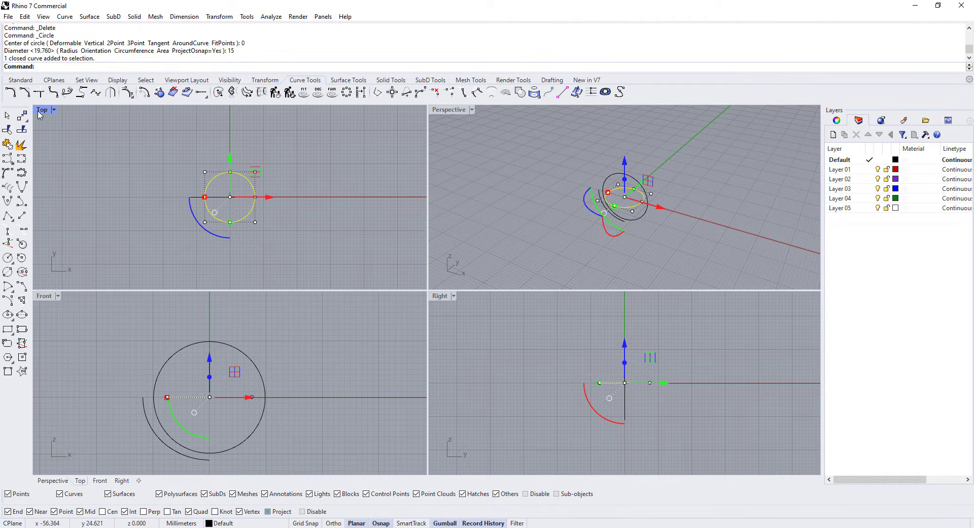
left_click(22, 116)
left_click(209, 396)
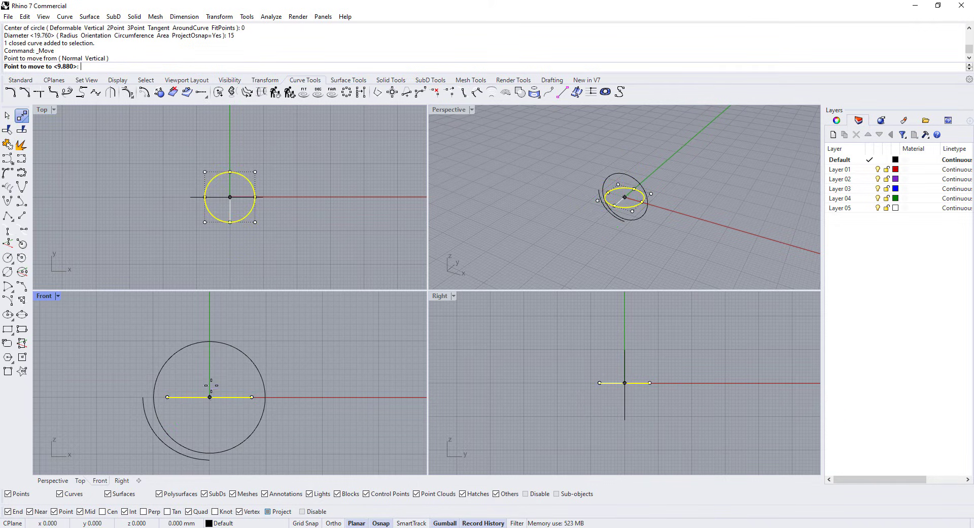
left_click(210, 341)
scroll(604, 198, "up", 3)
right_click_drag(604, 197, 534, 186)
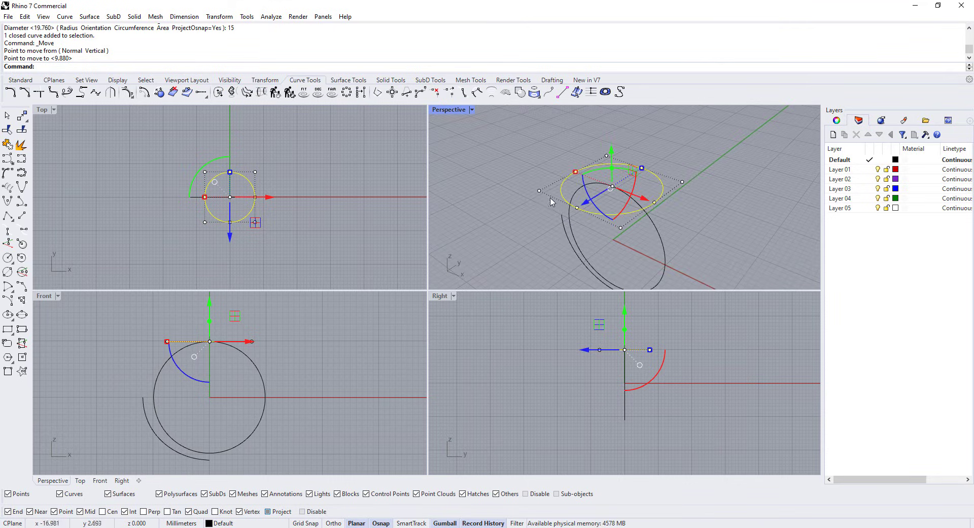
left_click(546, 200)
left_click(563, 199)
key("Delete")
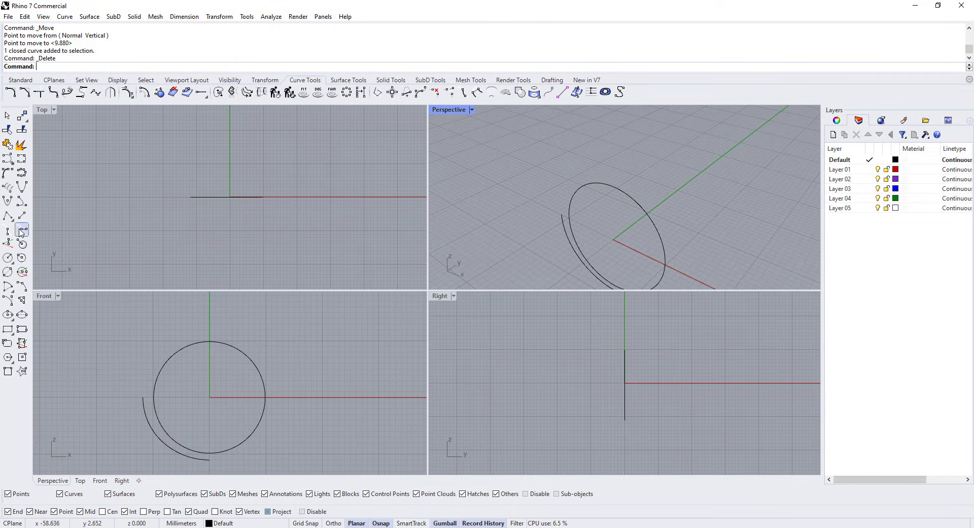
Step: With Project osnap off, draw a 15 mm circle centred on the ring's top quadrant
left_click(7, 257)
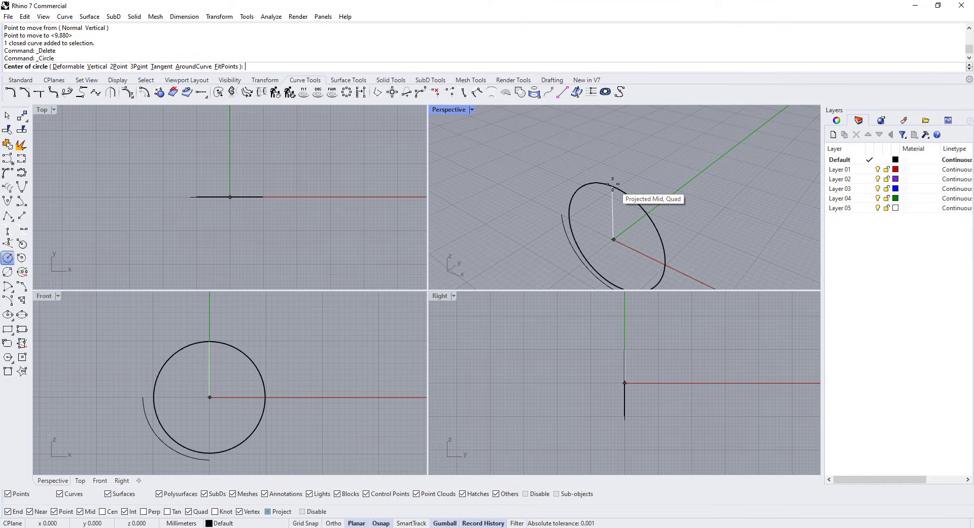
left_click(267, 511)
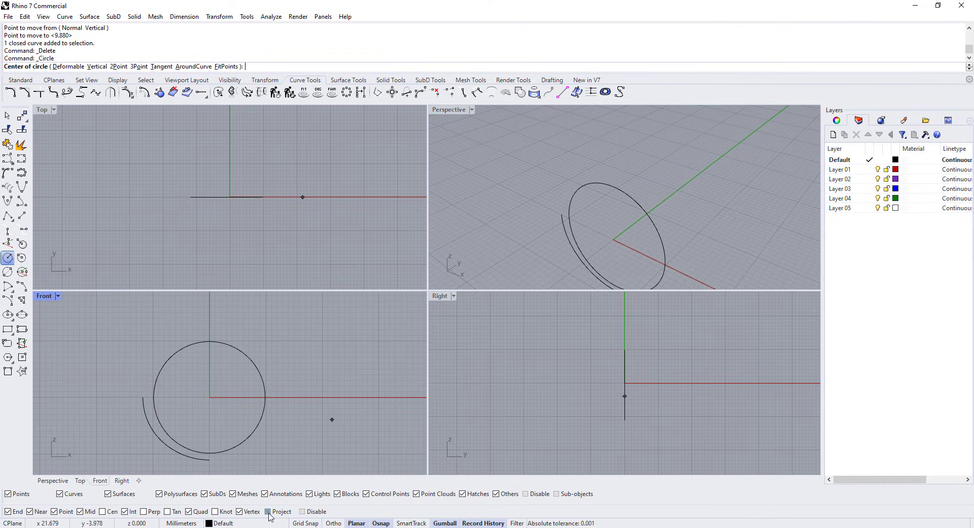
left_click(613, 186)
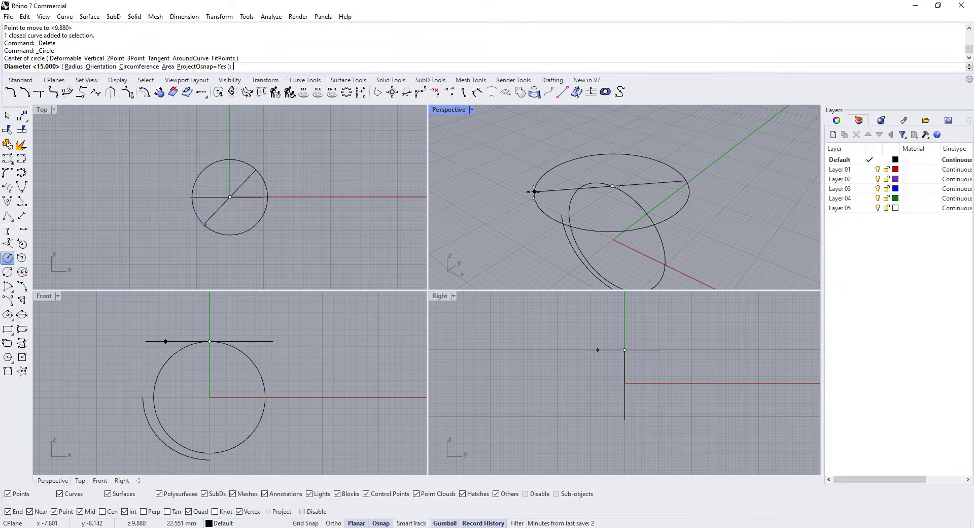
type("15")
key("Return")
right_click_drag(536, 217, 633, 208)
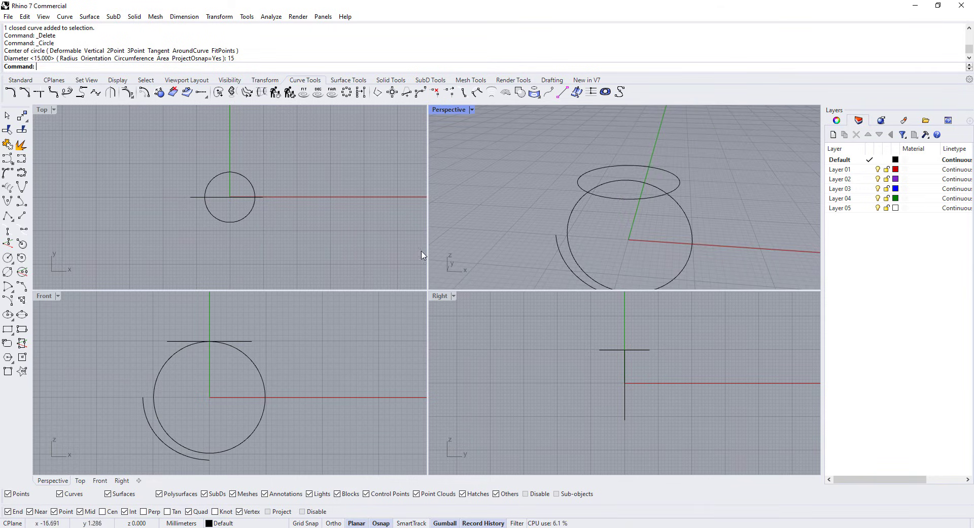
Step: Raise the 15 mm circle 3.5 mm and run CrvSeam on it
left_click(614, 202)
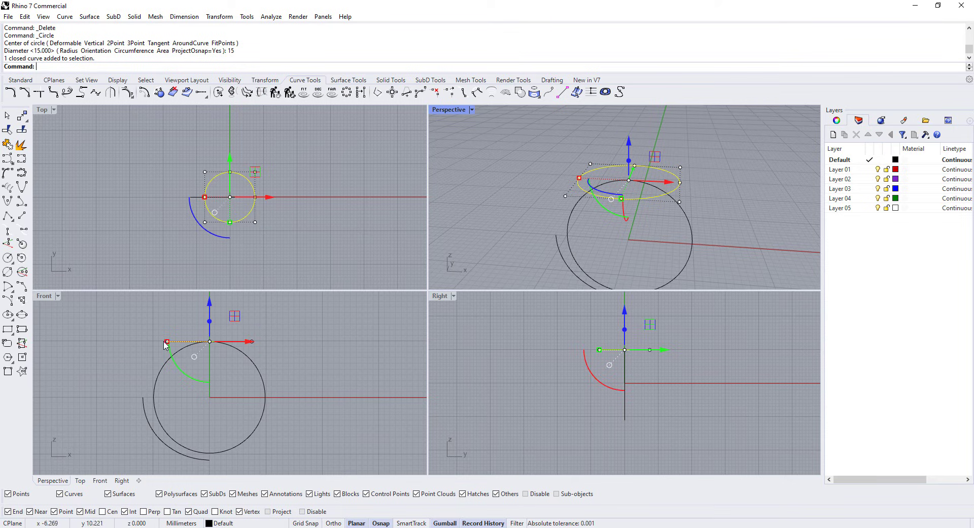
left_click(210, 308)
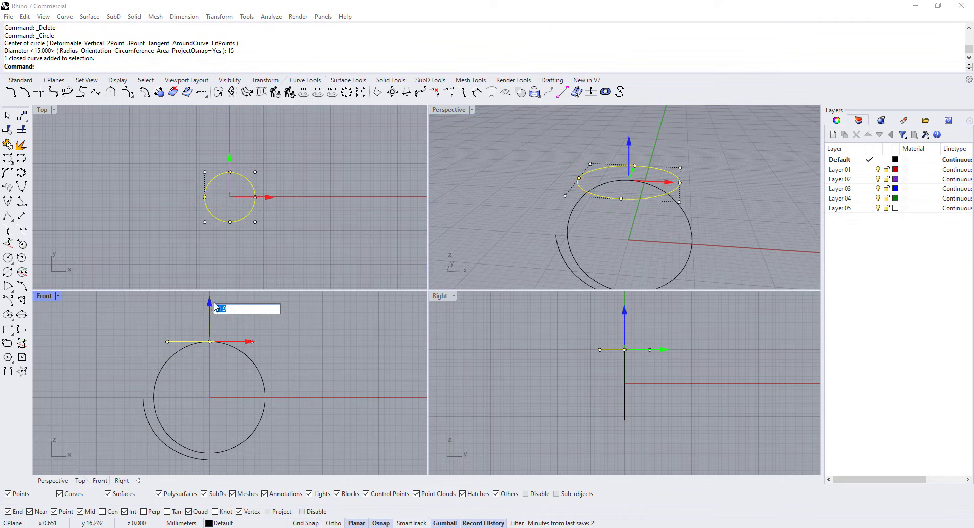
type("3.5")
key("Return")
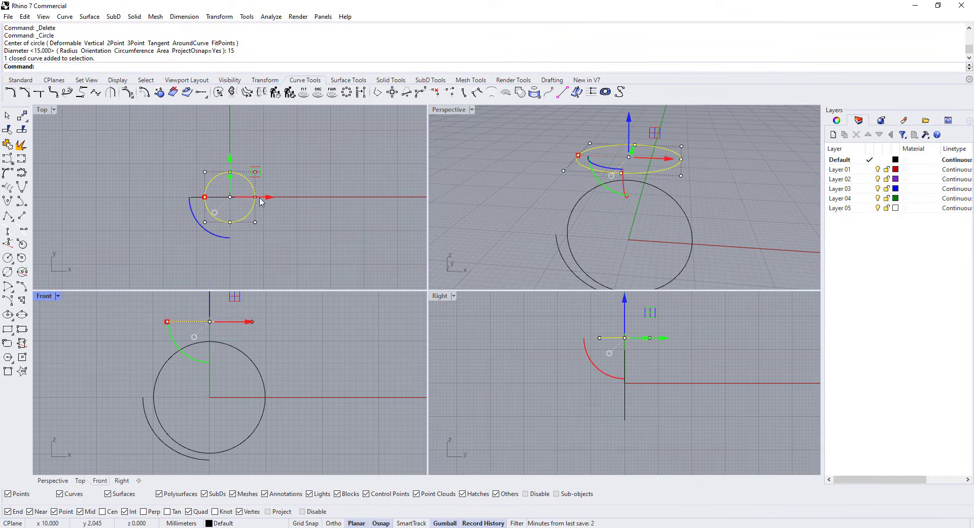
mouse_move(265, 200)
right_mouse_down()
mouse_move(284, 204)
mouse_move(278, 212)
right_mouse_up()
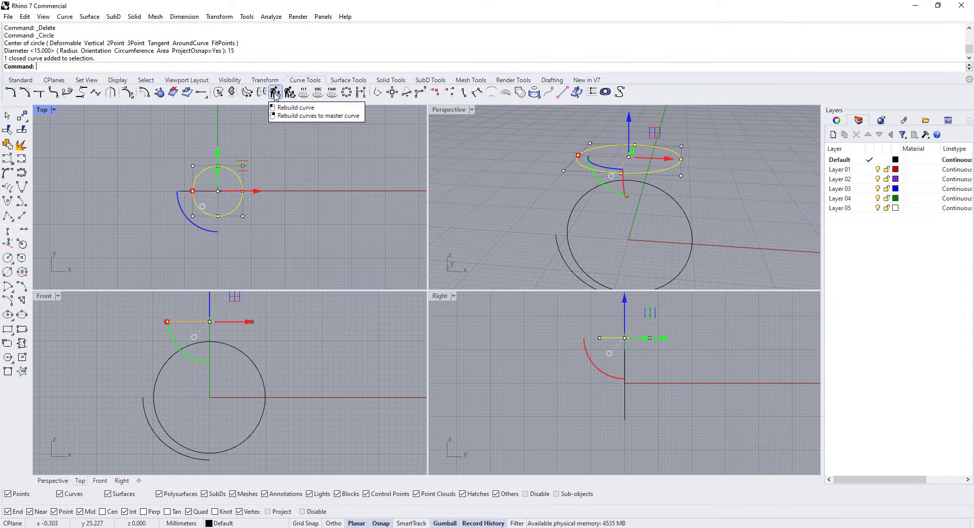
left_click(218, 92)
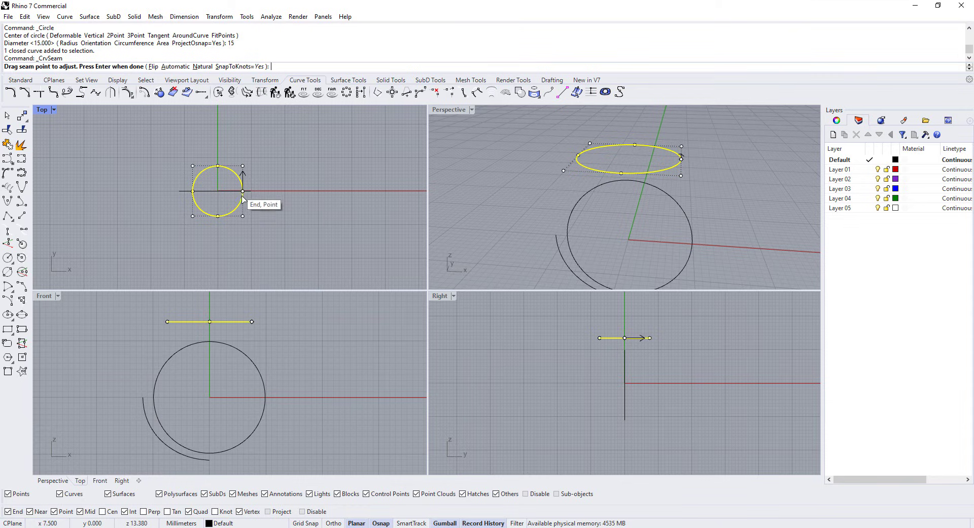
key("Return")
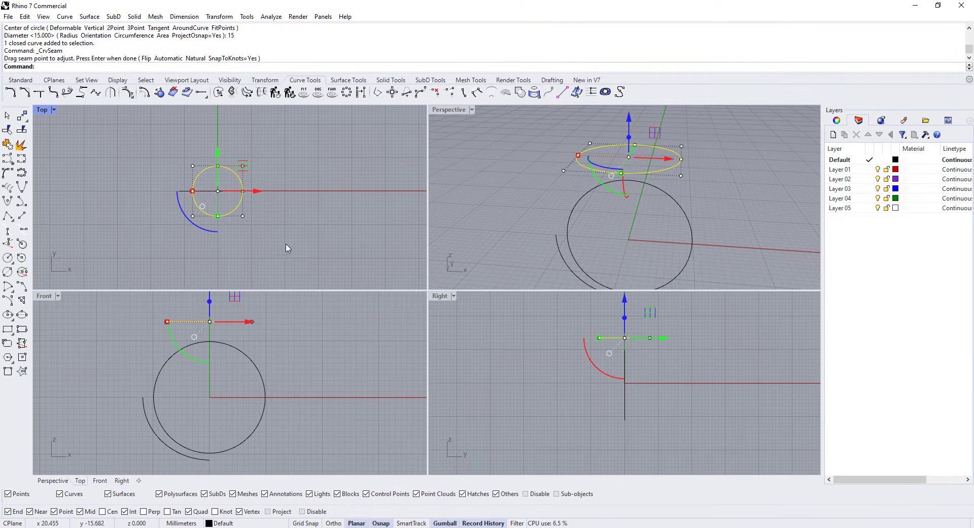
key("Escape")
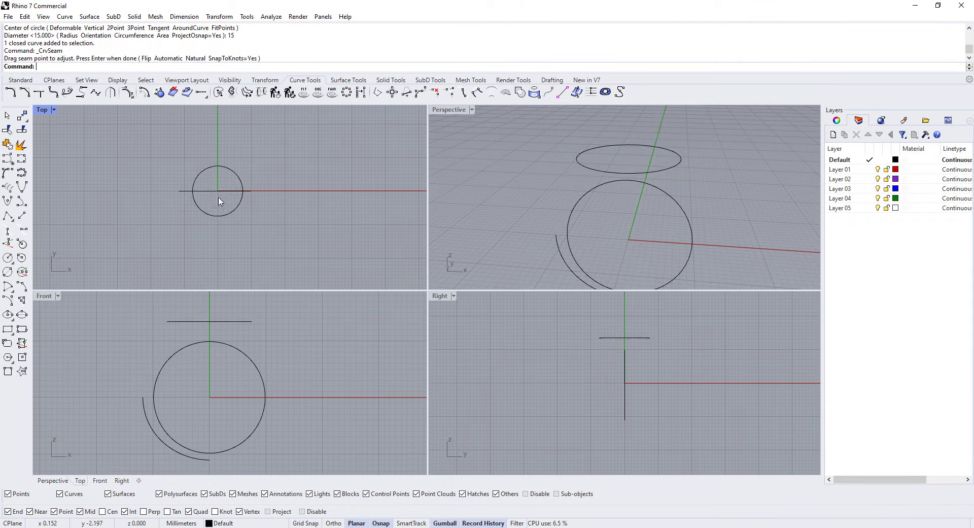
Step: Mirror the outer arc across the vertical axis through the origin to the circle's right side
double_click(44, 295)
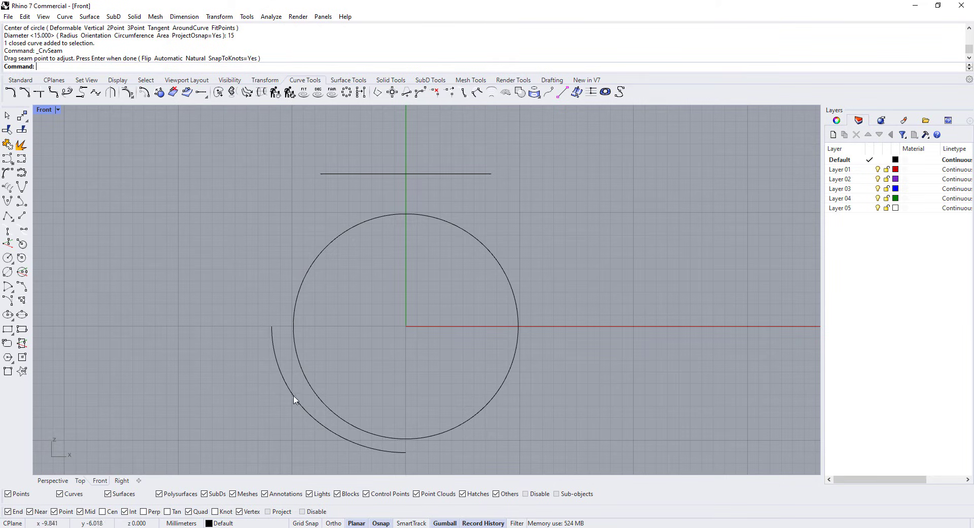
left_click(282, 377)
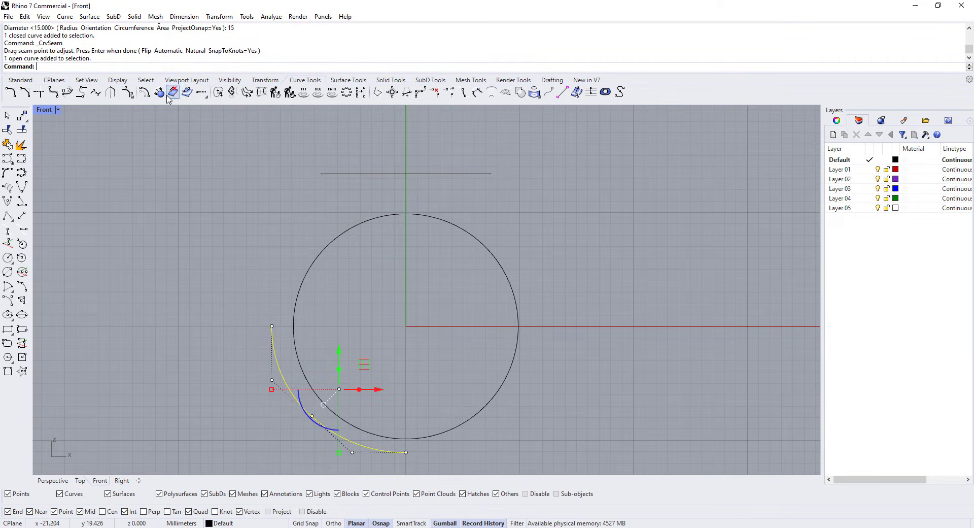
left_click(265, 80)
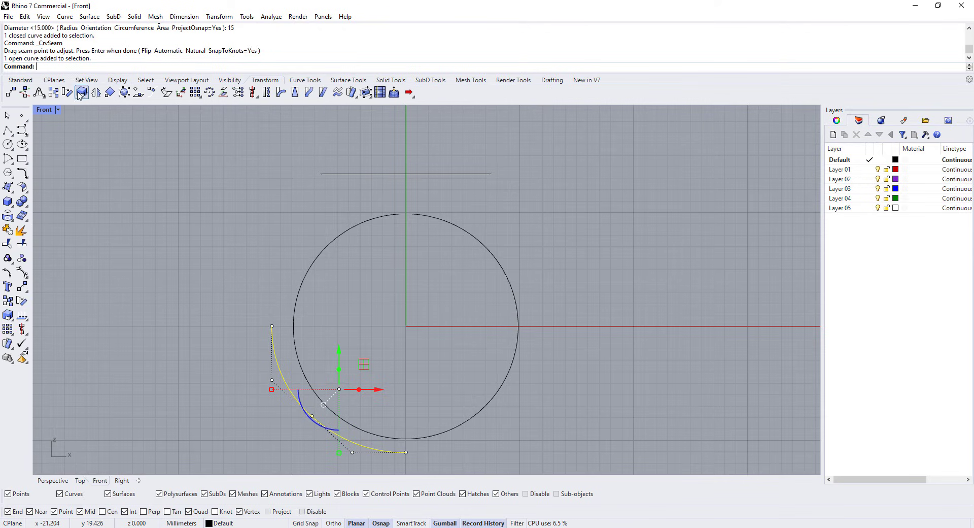
left_click(96, 93)
type("0")
key("Return")
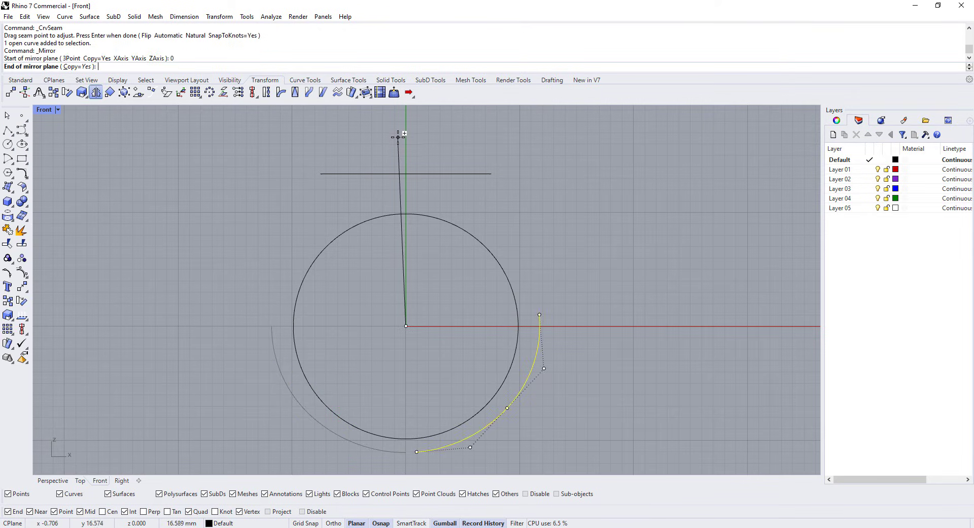
left_click(406, 133)
key("Escape")
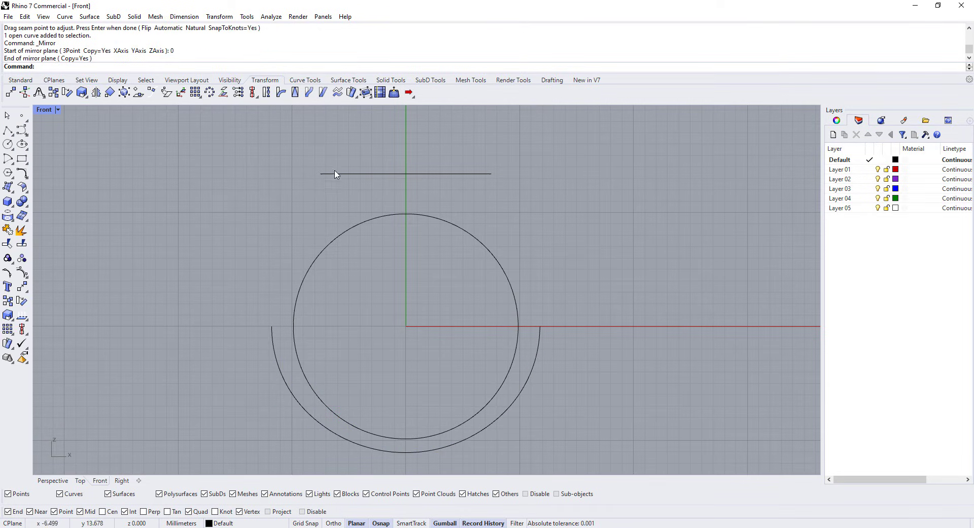
type("line")
key("Return")
key("Escape")
Step: Draw an angled guide line up and right from the top profile's left end
left_click(305, 80)
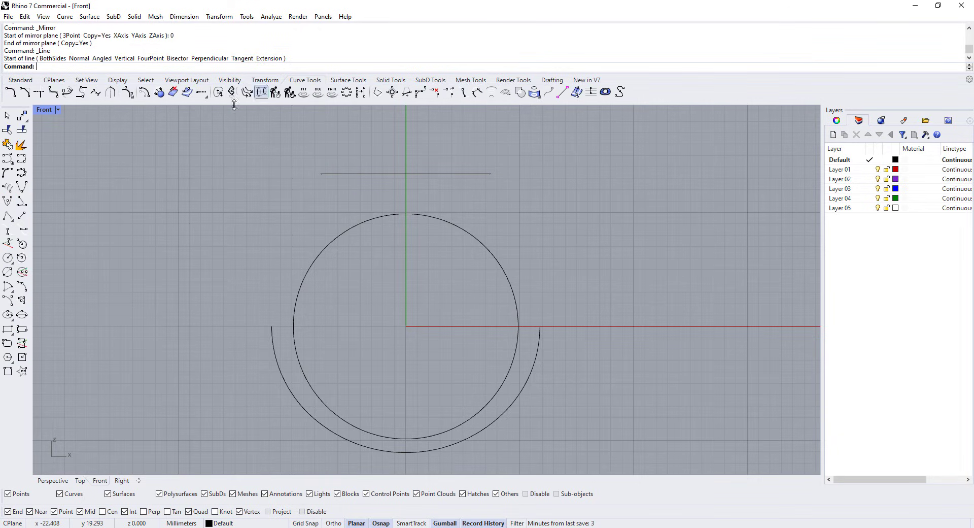
left_click(22, 216)
left_click(320, 174)
left_click(344, 131)
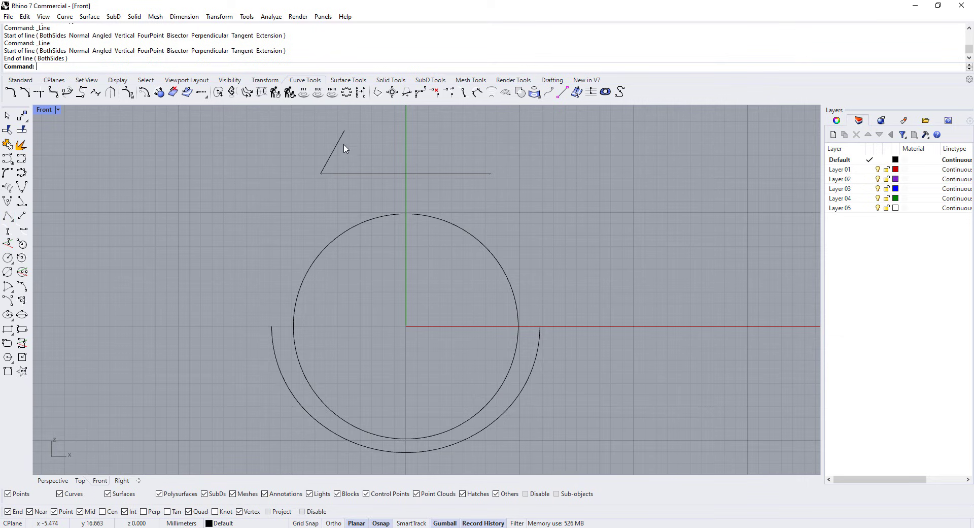
Step: Blend a curve from the guide line's end to the outer arc's left end, raising one control point
left_click(67, 93)
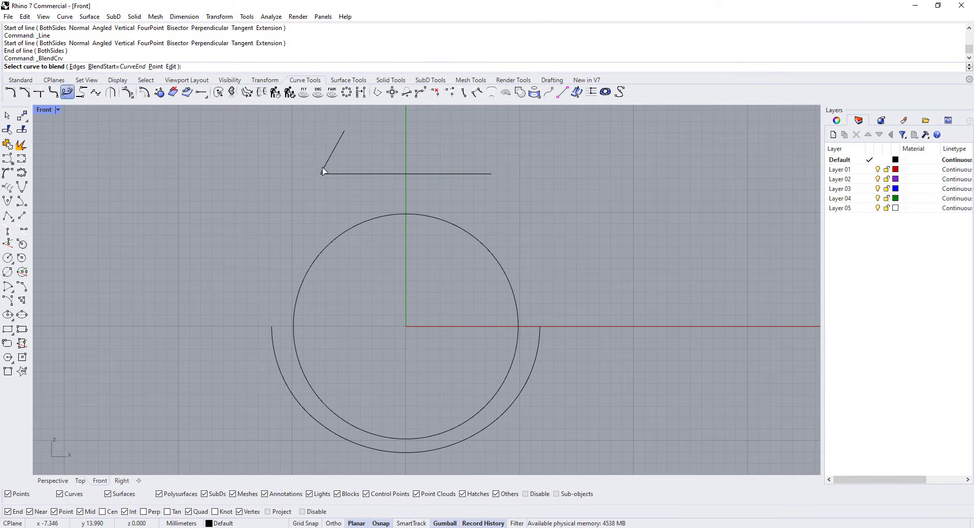
left_click(324, 174)
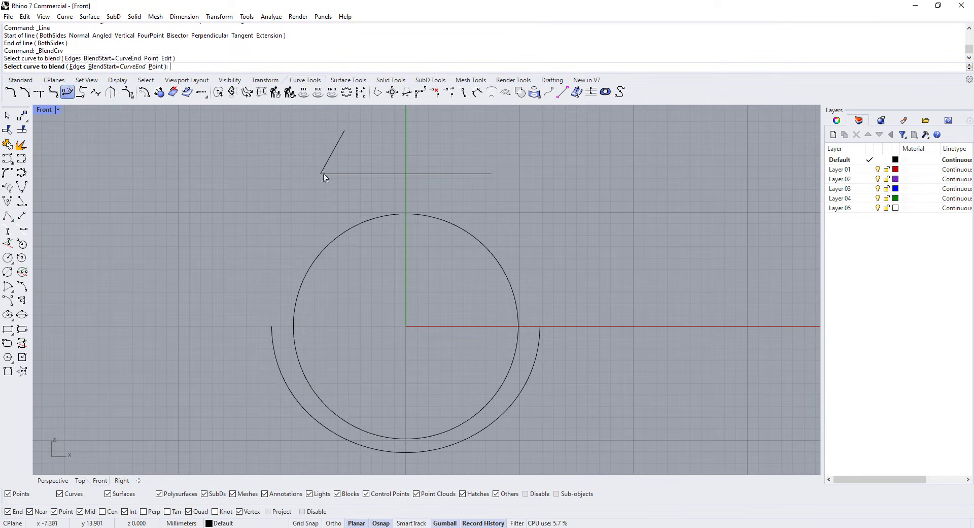
left_click(273, 336)
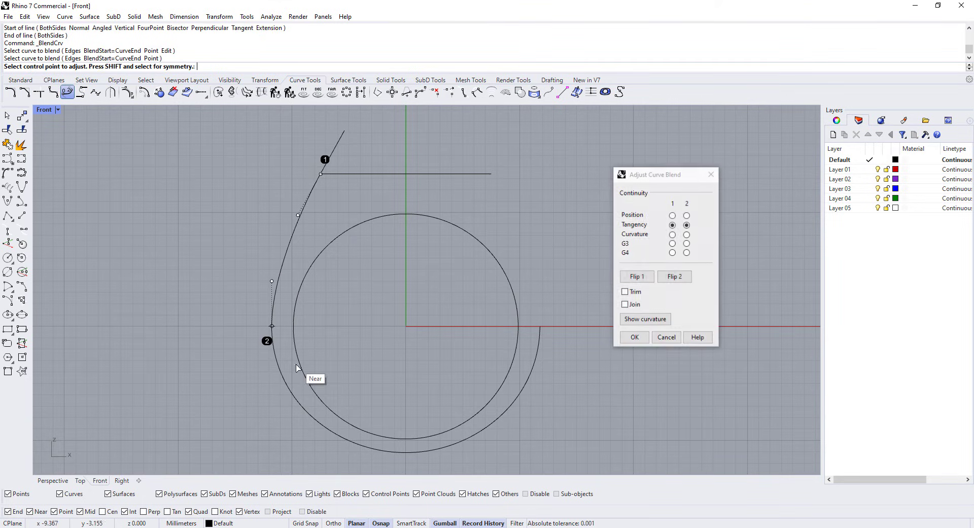
left_click(272, 280)
left_click(247, 277)
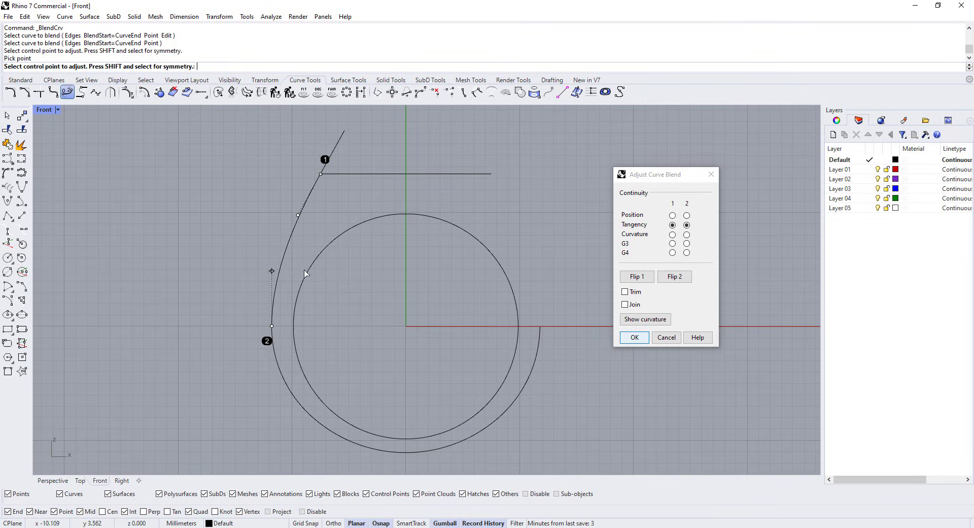
left_click(634, 338)
left_click(634, 338)
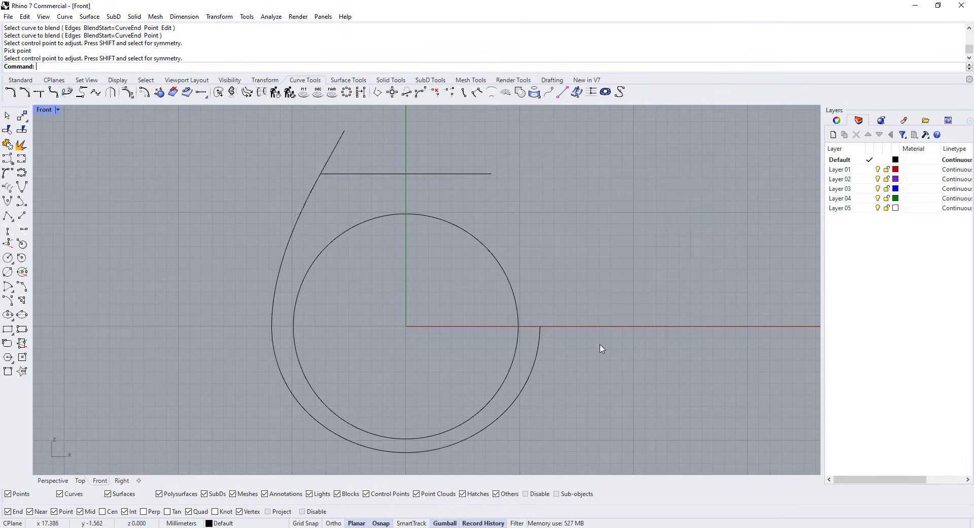
Step: Shift the guide line's top point horizontally with the gumball to reshape the blend
left_click(341, 158)
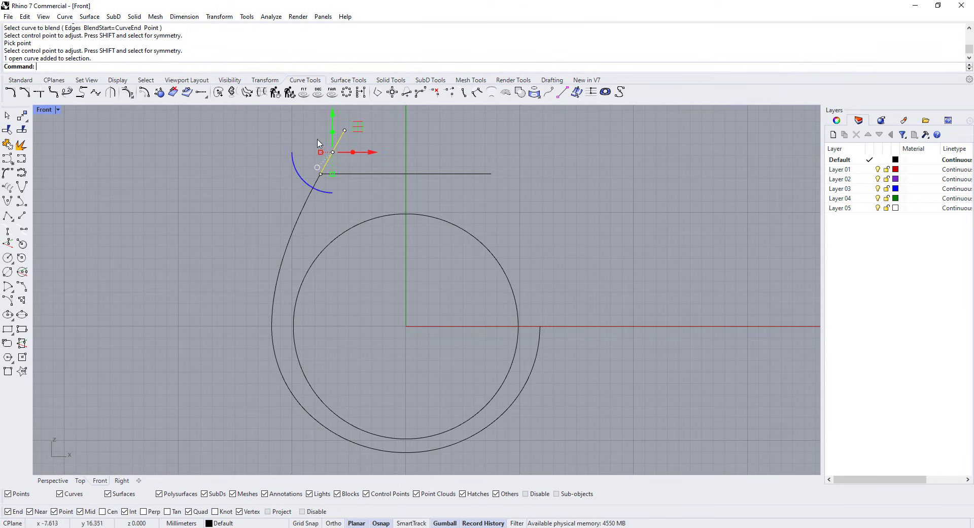
left_click(324, 130)
left_click(345, 131)
right_click_drag(376, 139, 382, 172)
left_click_drag(387, 162, 366, 160)
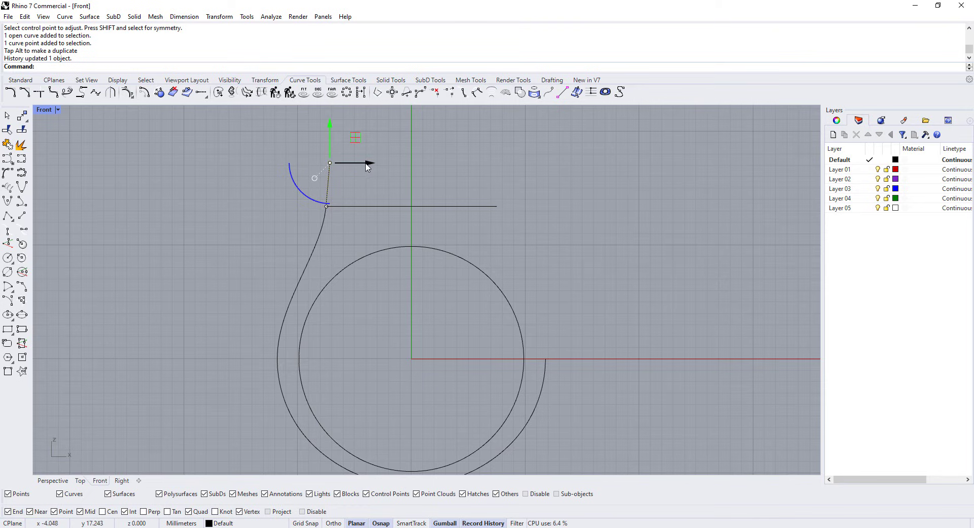
left_click(367, 167)
left_click_drag(375, 165, 388, 167)
left_click(239, 217)
Step: Delete the guide line and join the blend curve with the outer arc
left_click(334, 195)
key("Delete")
left_click(294, 274)
left_click(283, 408)
right_click_drag(271, 353, 259, 298)
left_click(7, 144)
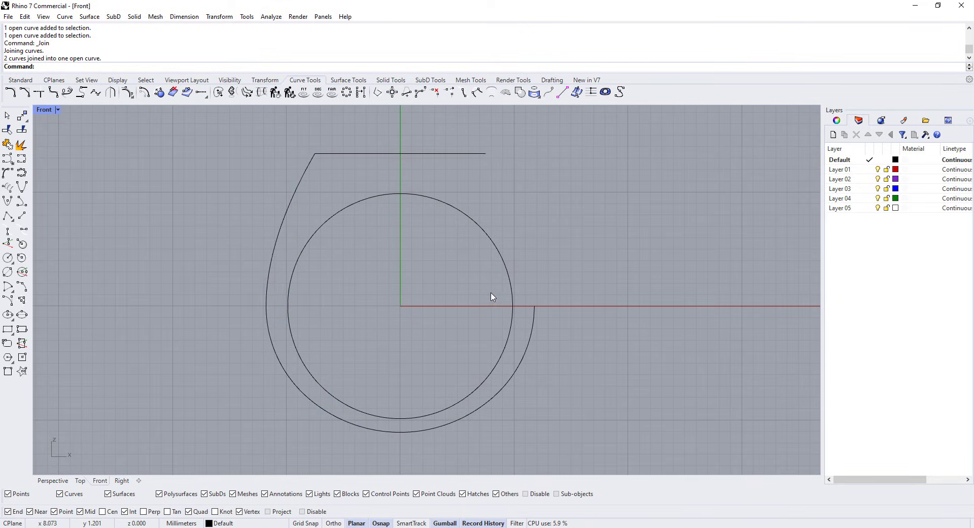
right_click_drag(533, 328, 544, 340)
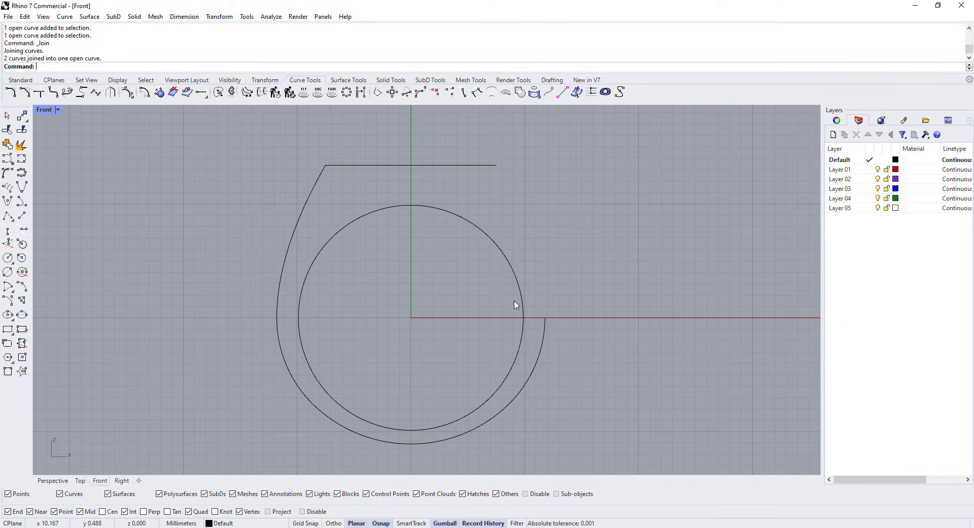
Step: Smoothly extend the right outer arc up to the top line's right end
left_click(203, 98)
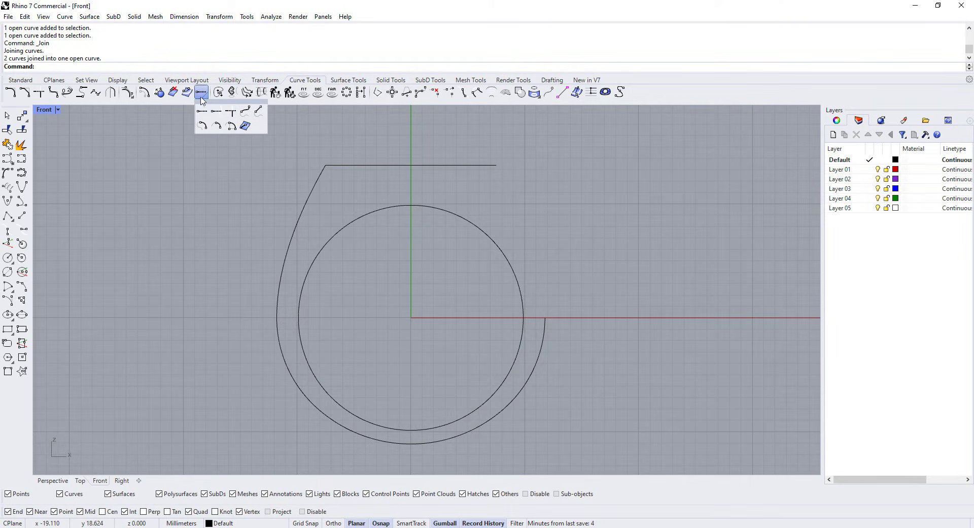
left_click(245, 114)
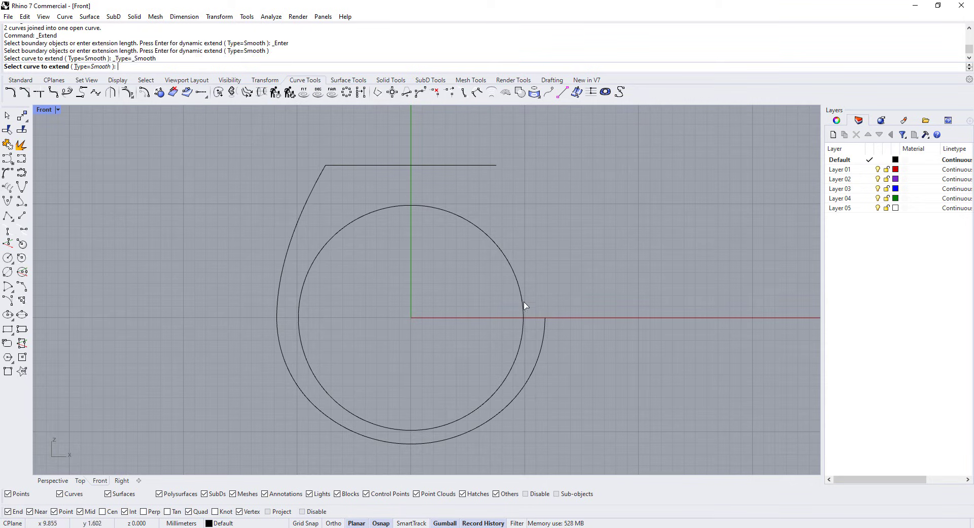
left_click(545, 325)
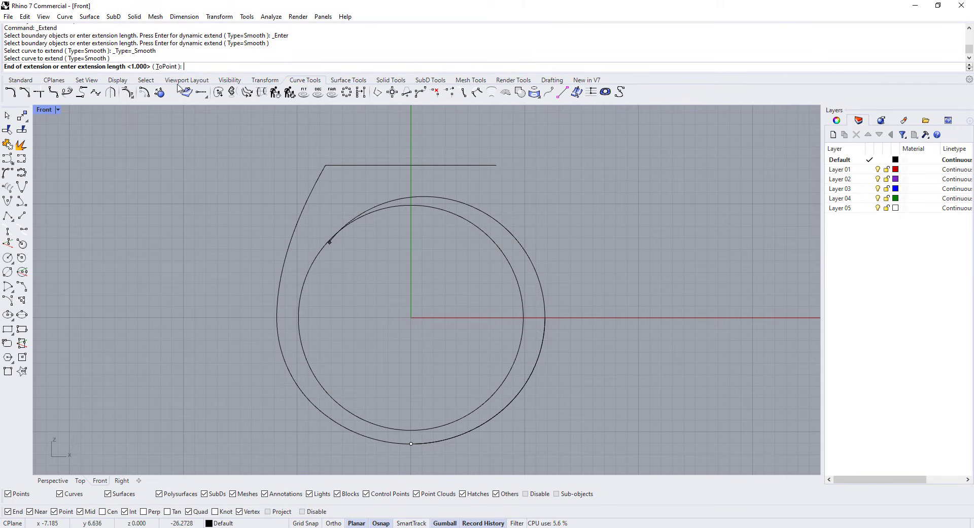
left_click(169, 67)
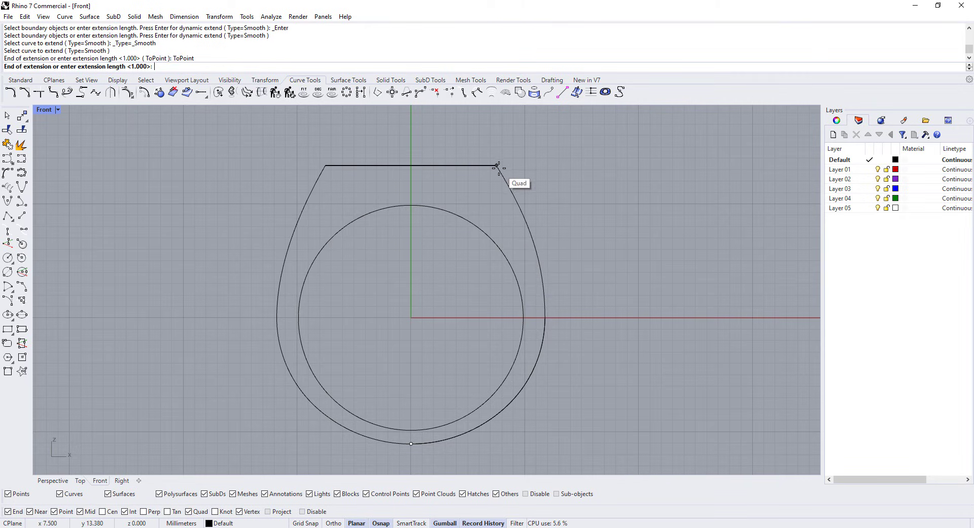
left_click(496, 165)
key("Return")
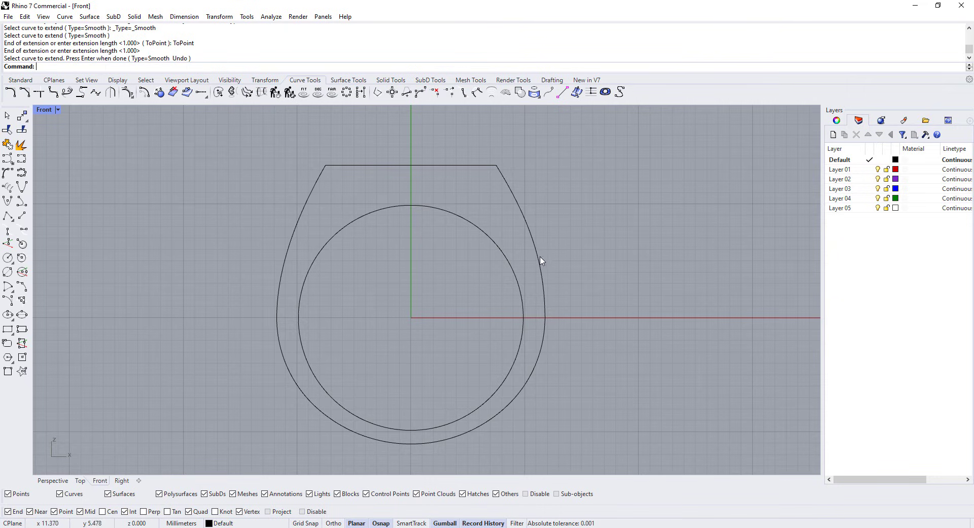
Step: Select the extended right outer curve
left_click(538, 268)
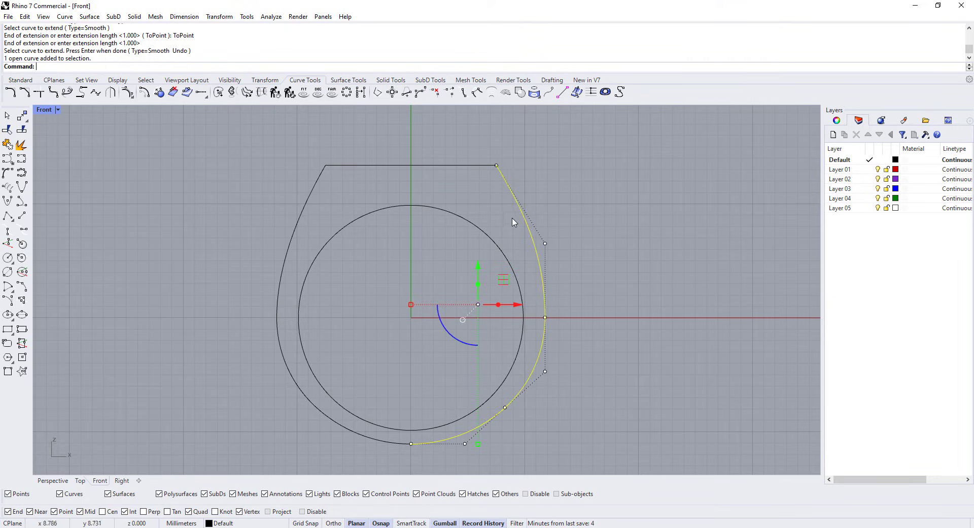
key("Escape")
left_click(526, 232)
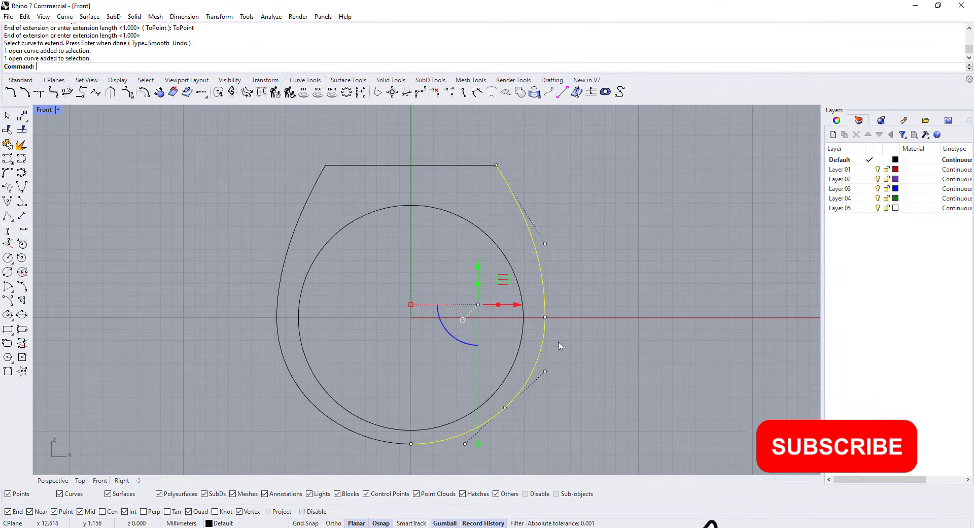
Step: Replace the right outer curve with a mirror of the left one across the origin's vertical axis, then restore four views
key("Delete")
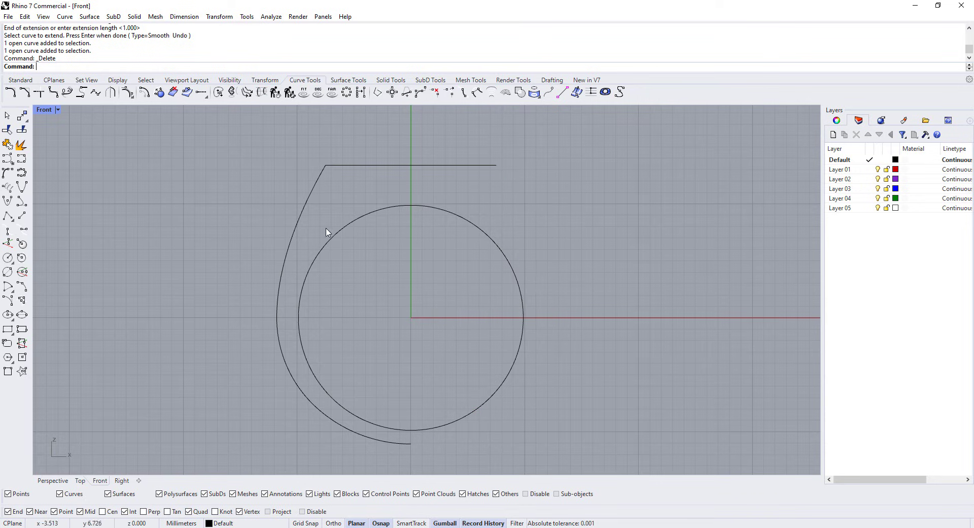
left_click(294, 229)
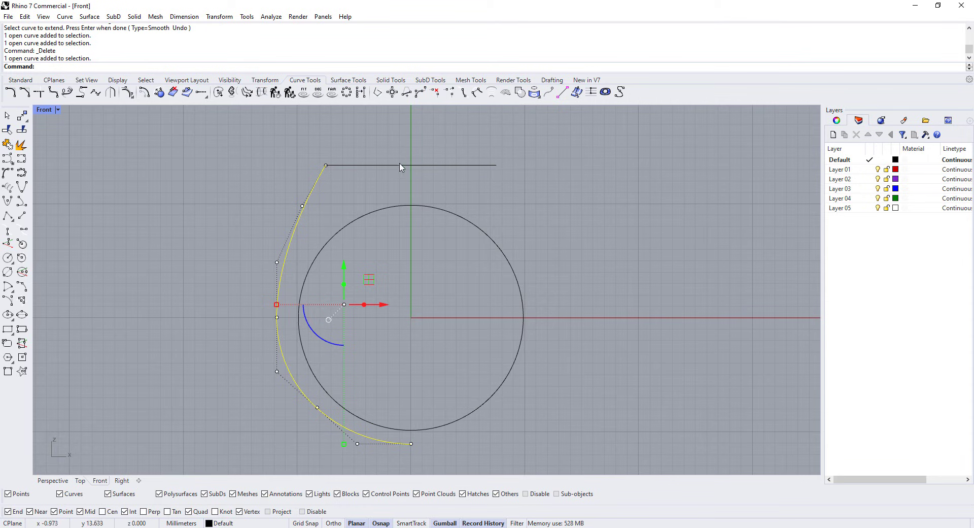
left_click(264, 80)
left_click(96, 92)
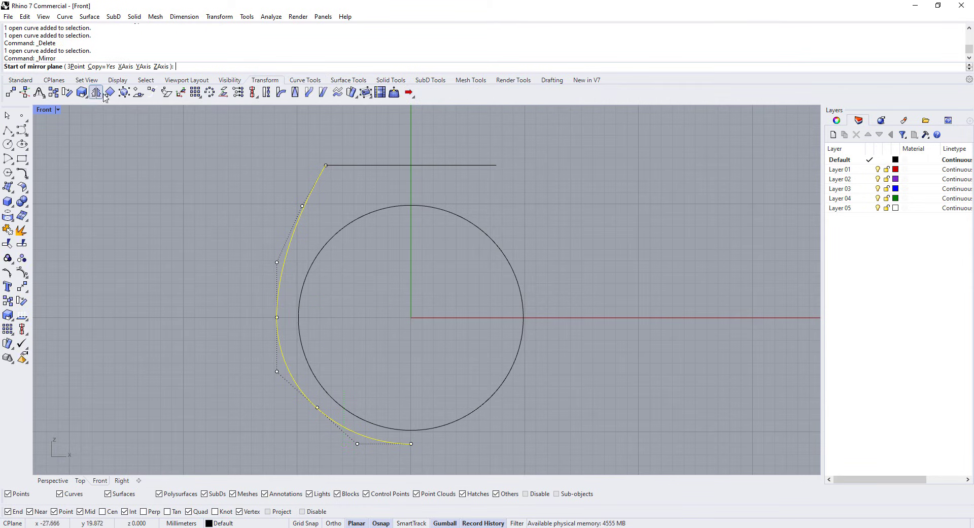
type("0")
key("Return")
left_click(411, 133)
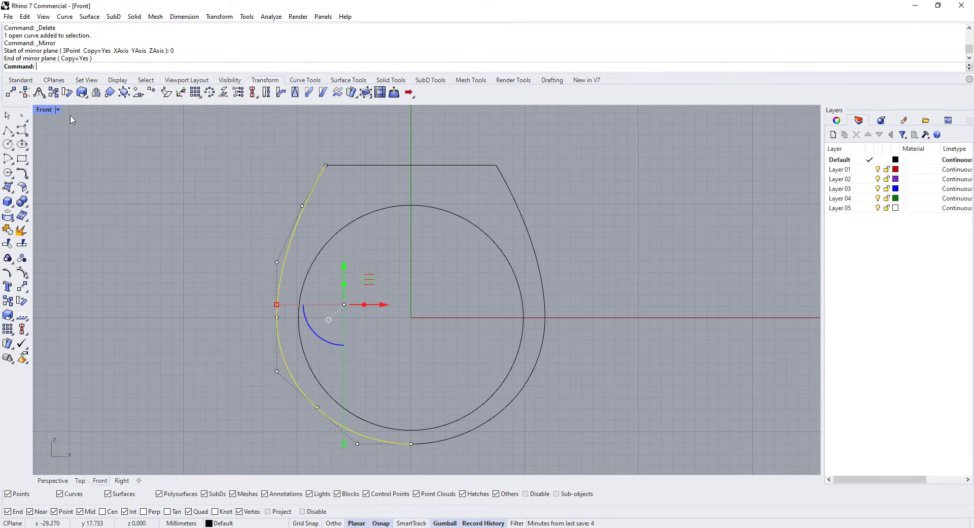
double_click(44, 110)
Step: In the maximized Right view, draw a short slanted line rising from the top line's left end
left_click(494, 227)
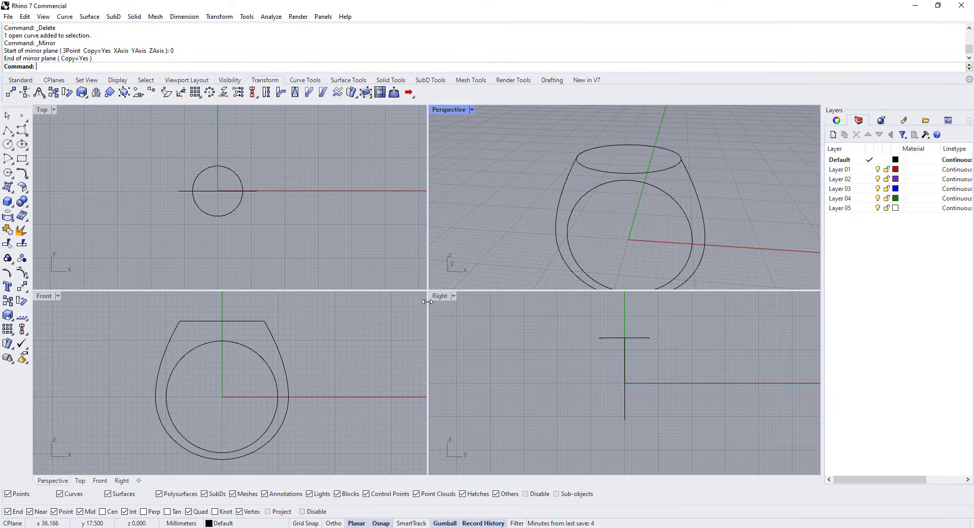
double_click(439, 296)
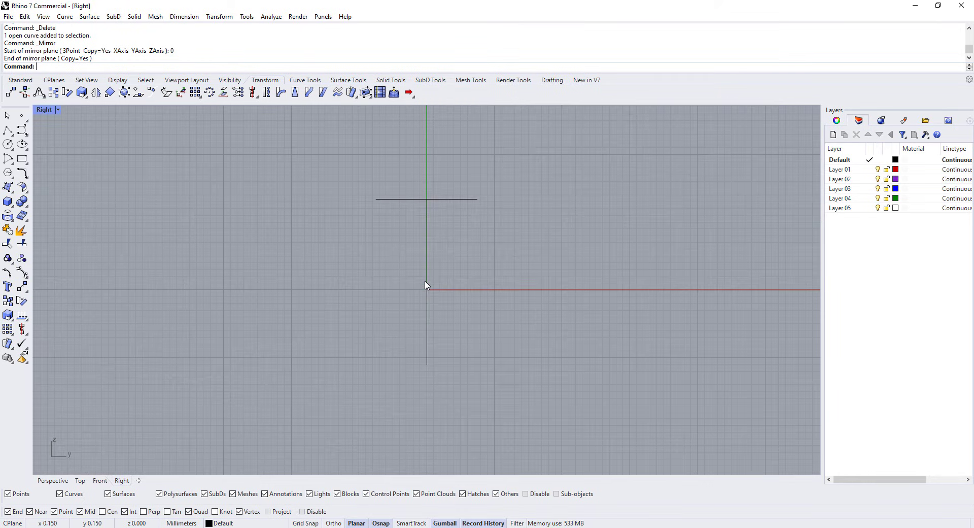
left_click(306, 80)
left_click(21, 216)
scroll(400, 163, "up", 2)
left_click(385, 235)
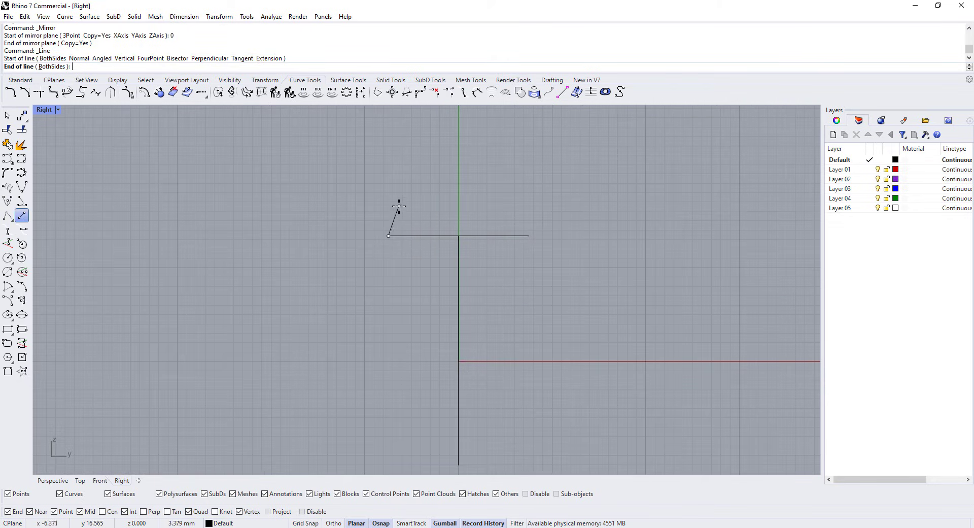
left_click(398, 206)
right_click_drag(387, 346, 376, 269)
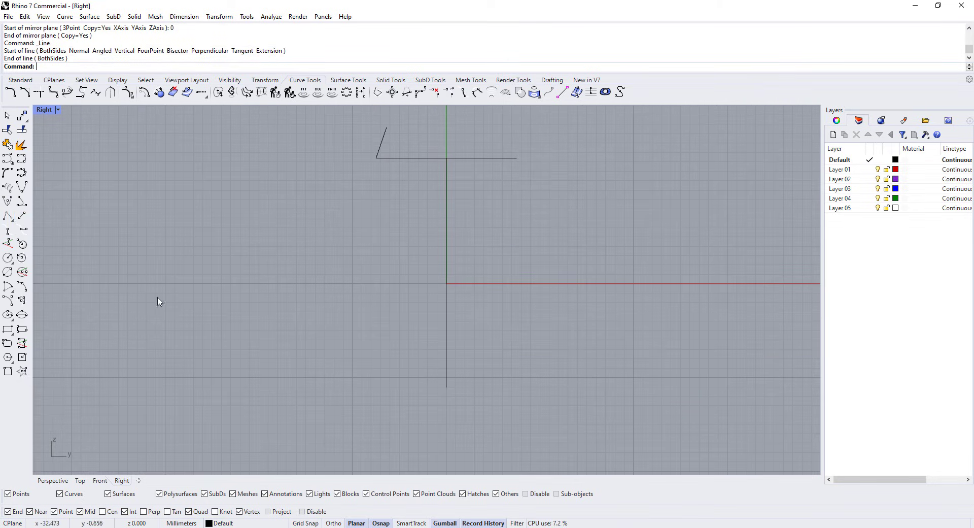
Step: Draw a short Ortho-constrained horizontal line rightward from the vertical line's bottom end
key("Return")
left_click(446, 387)
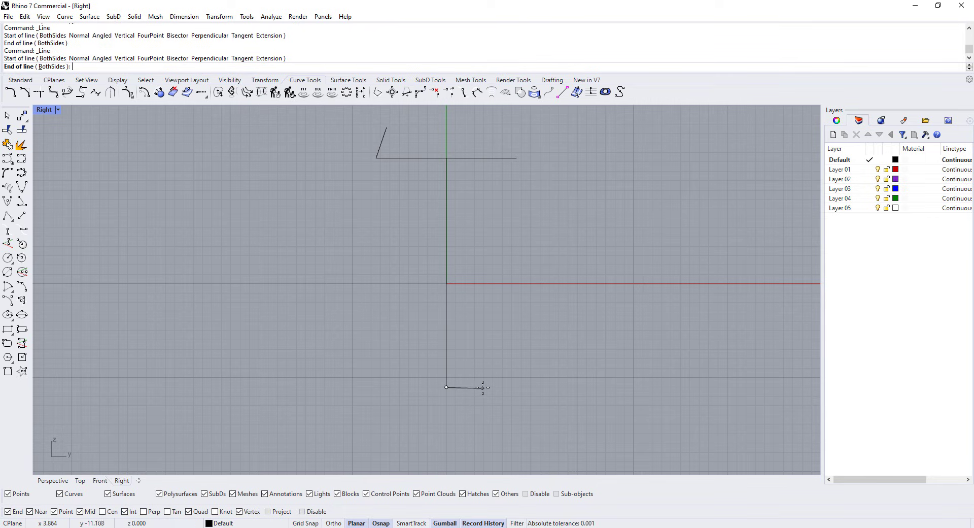
key("F8")
left_click(485, 387, "shift")
right_click_drag(479, 402, 517, 415)
Step: Blend from the slanted top line to the bottom line, pulling the lower control point outward
left_click(67, 92)
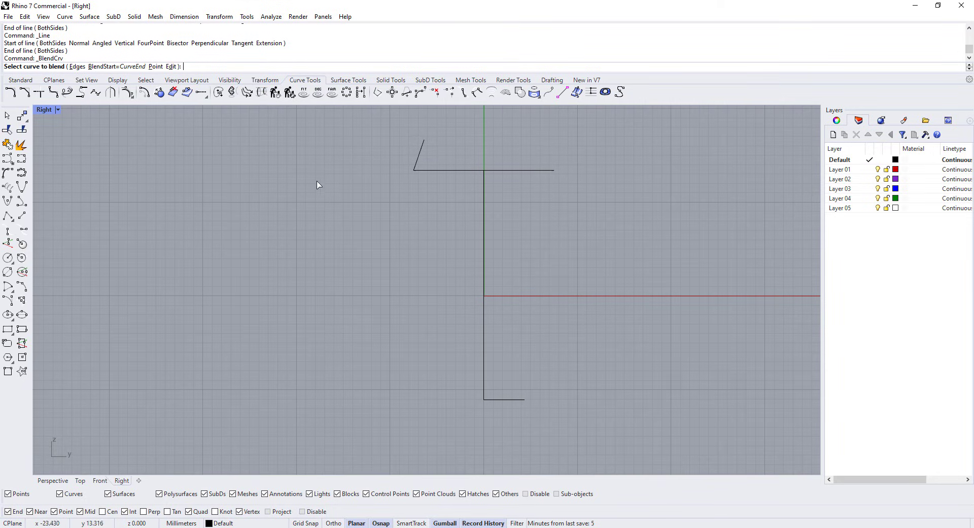
left_click(415, 167)
left_click(491, 406)
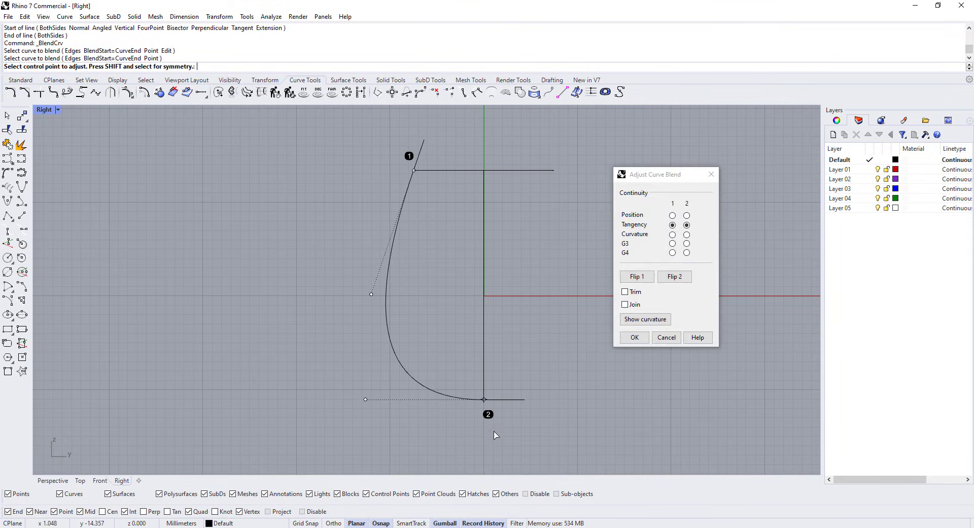
left_click(365, 399)
left_click(429, 412)
key("Return")
key("Return")
Step: Create a second, slimmer blend between the same two lines with a different lower control point
left_click(417, 167)
left_click(490, 403)
left_click(365, 400)
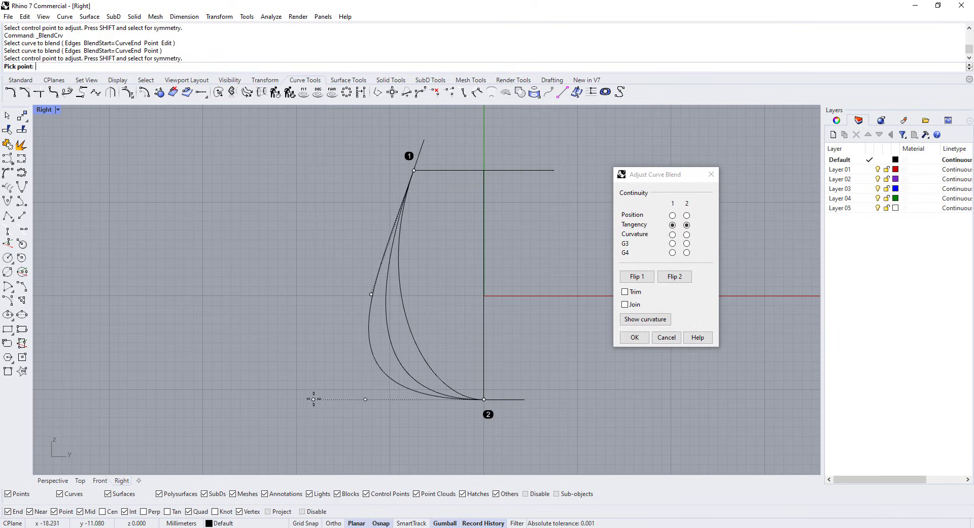
left_click(366, 406)
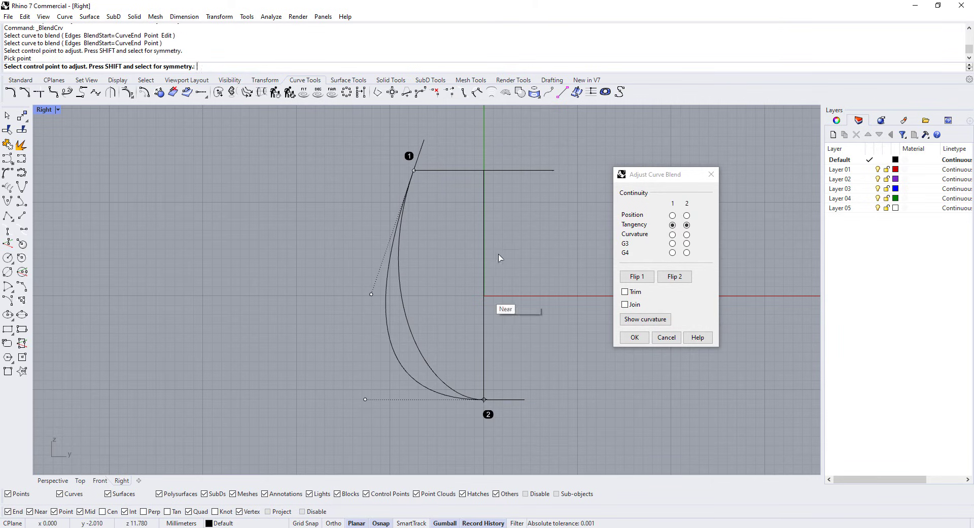
left_click(641, 342)
Step: Select both blend curves
right_click_drag(441, 315, 409, 298)
left_click(395, 378)
left_click(378, 381, "shift")
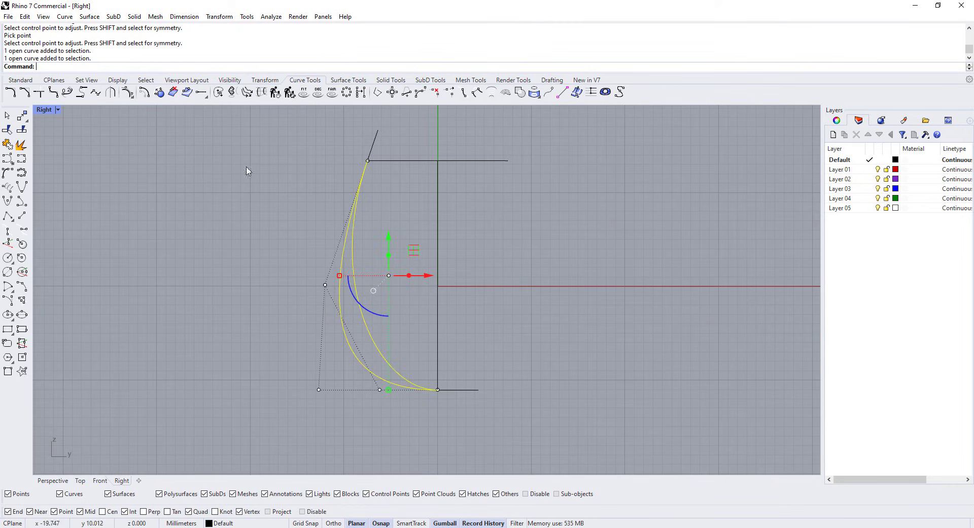
left_click(259, 81)
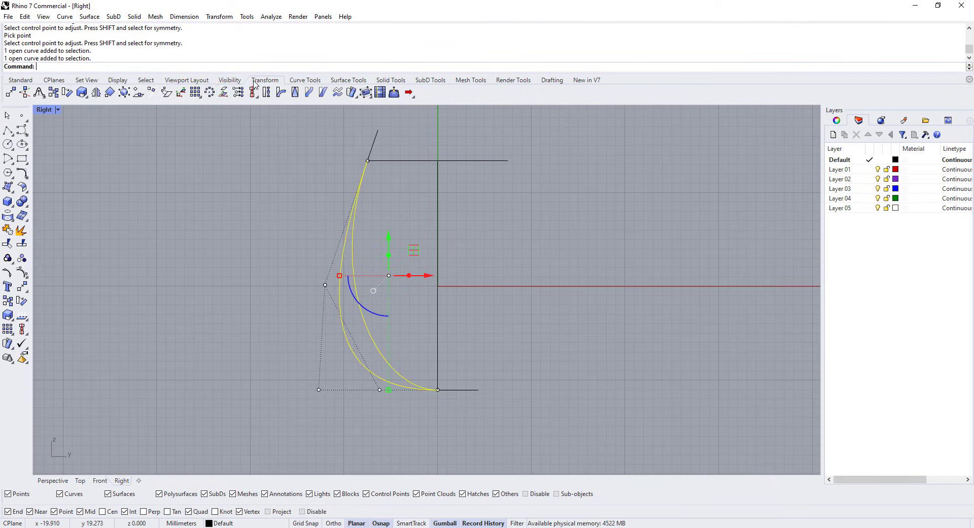
Step: Mirror the two blend curves across the vertical axis through the origin (0)
left_click(96, 92)
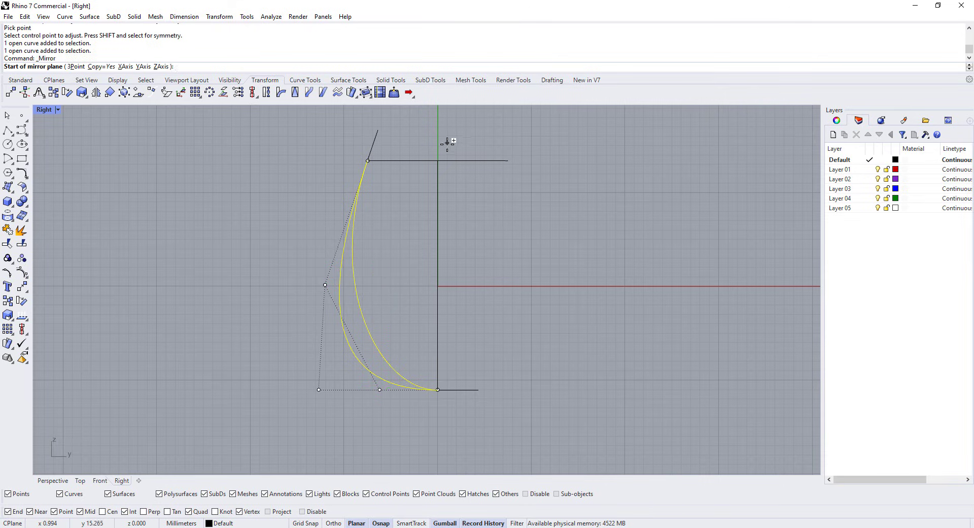
type("0")
key("Return")
left_click(443, 127)
key("Escape")
right_click_drag(371, 209, 387, 251)
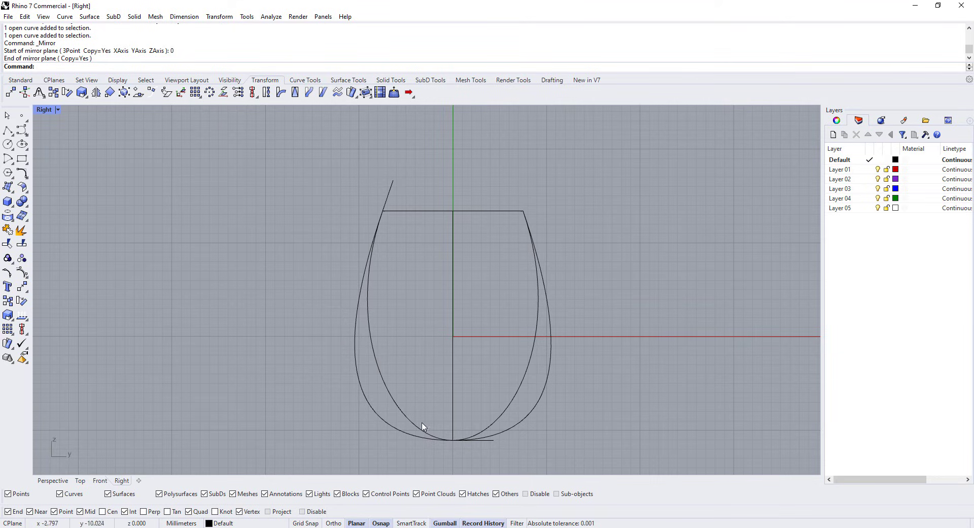
scroll(412, 365, "up", 10)
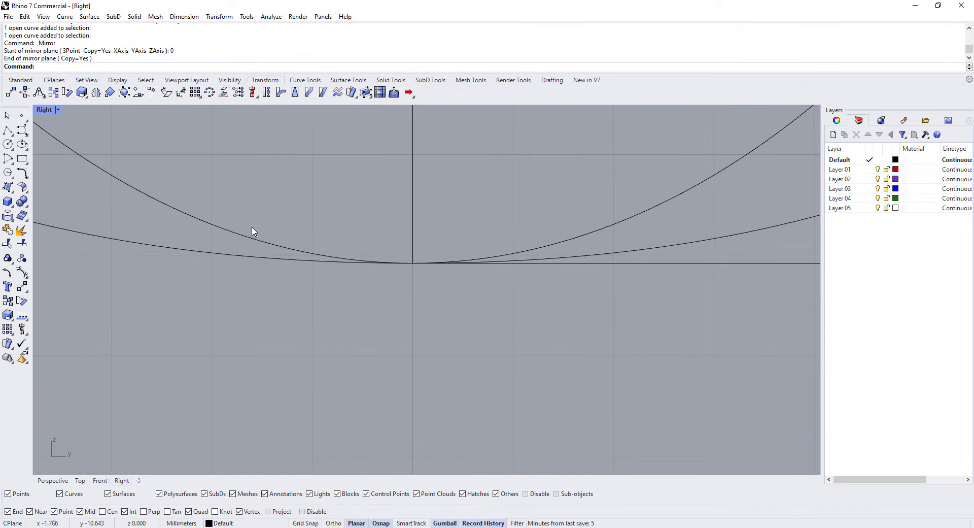
scroll(527, 247, "down", 5)
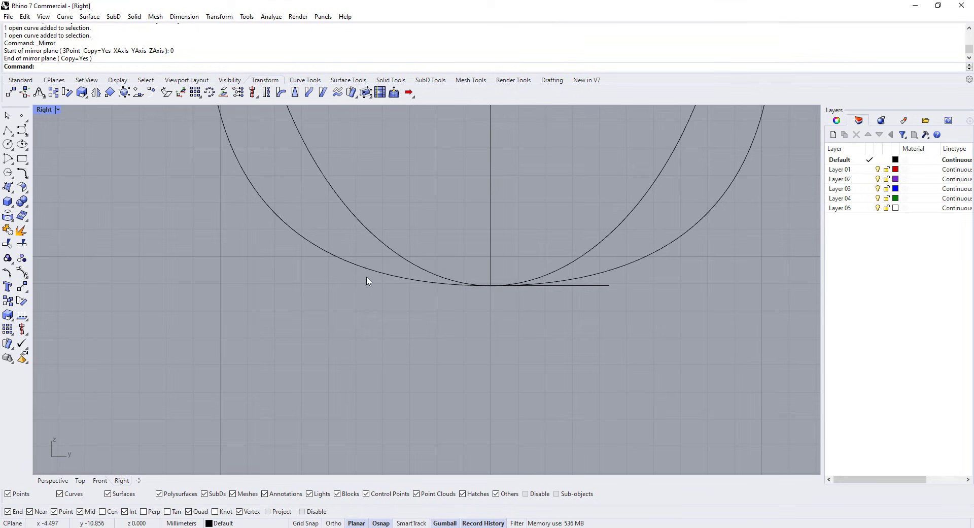
scroll(413, 215, "up", 10)
scroll(497, 229, "up", 3)
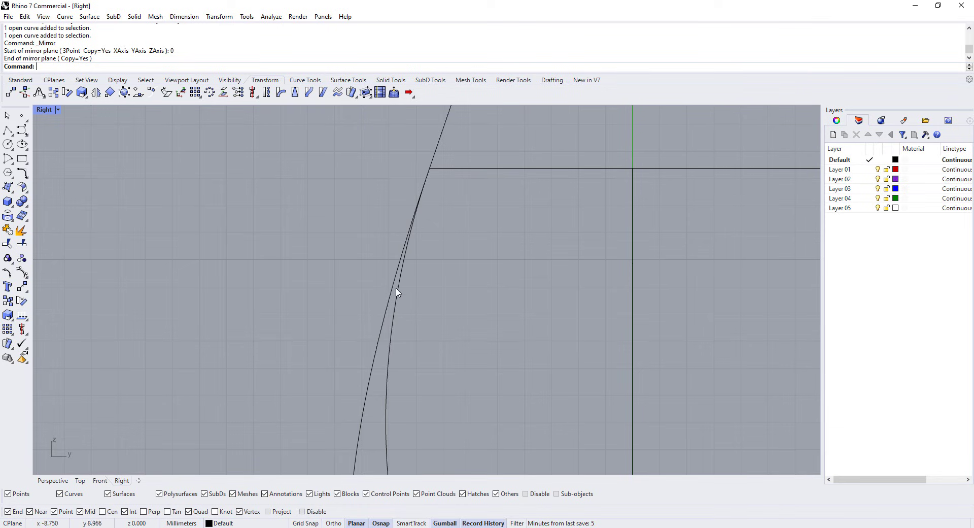
scroll(401, 292, "down", 6)
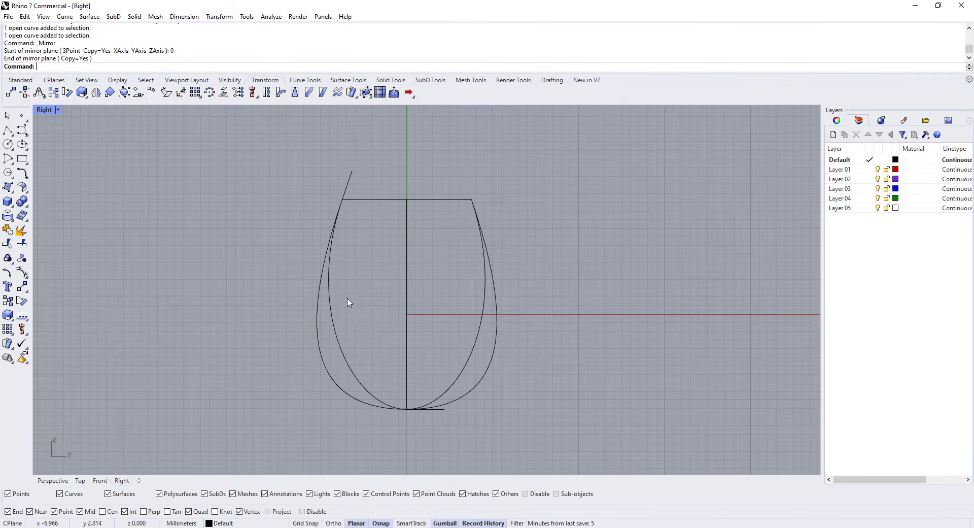
Step: Delete the outer blend pair plus the short bottom line and the slanted top line
left_click(342, 391)
left_click(481, 389, "shift")
key("Delete")
right_click_drag(453, 412, 491, 403)
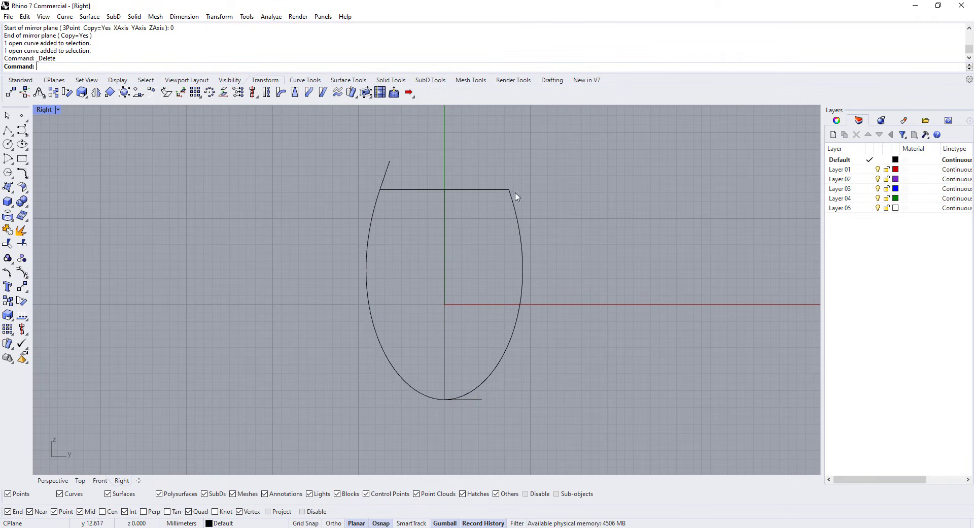
left_click(469, 400)
left_click(386, 178, "shift")
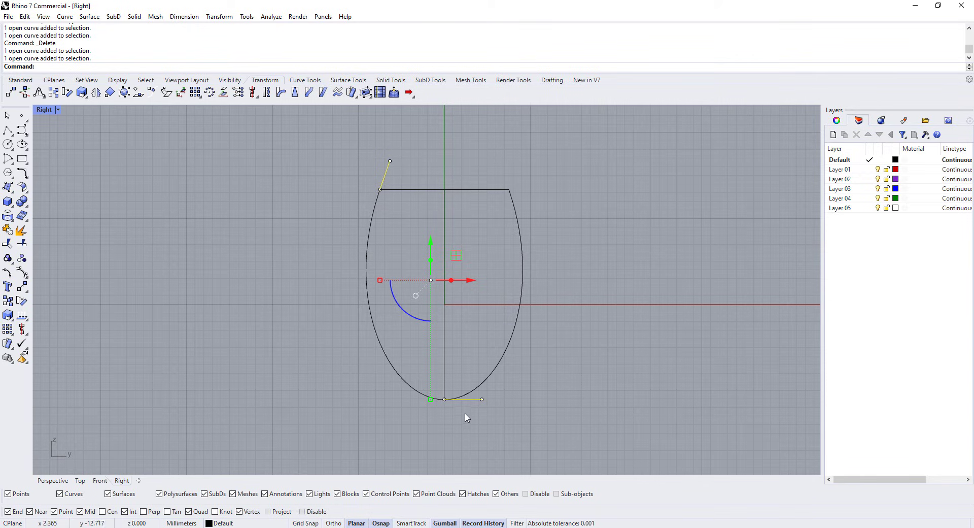
key("Delete")
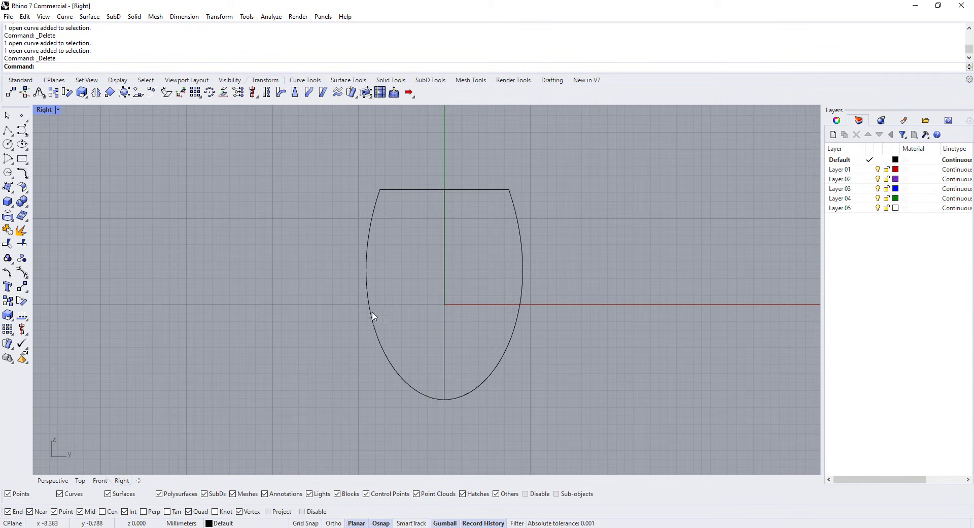
Step: In the maximized Perspective view, build a network surface from the four profile curves and the top ellipse
double_click(44, 110)
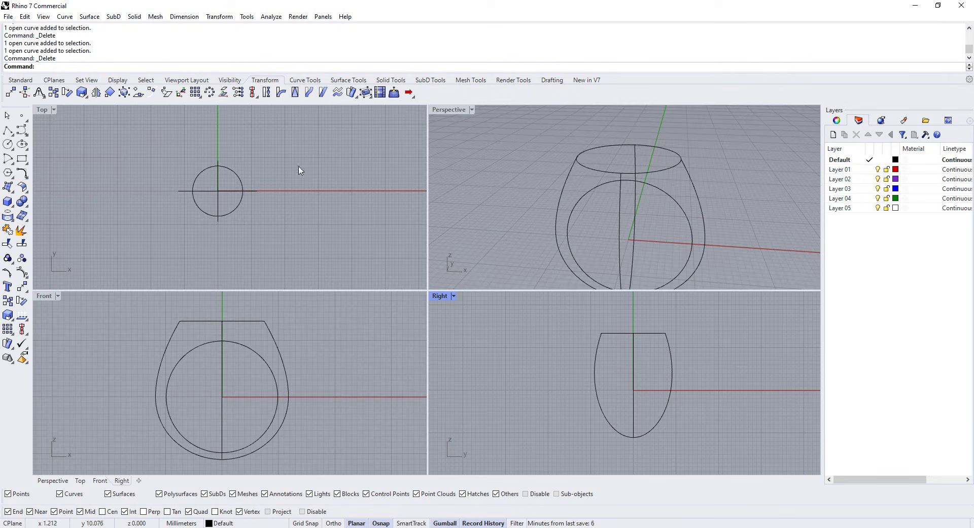
double_click(449, 109)
right_click_drag(479, 257, 443, 299)
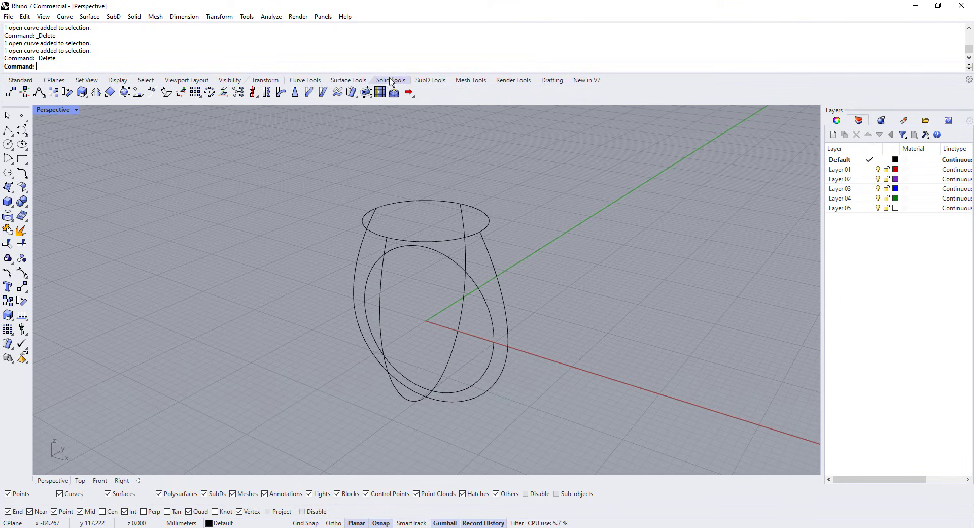
left_click(348, 80)
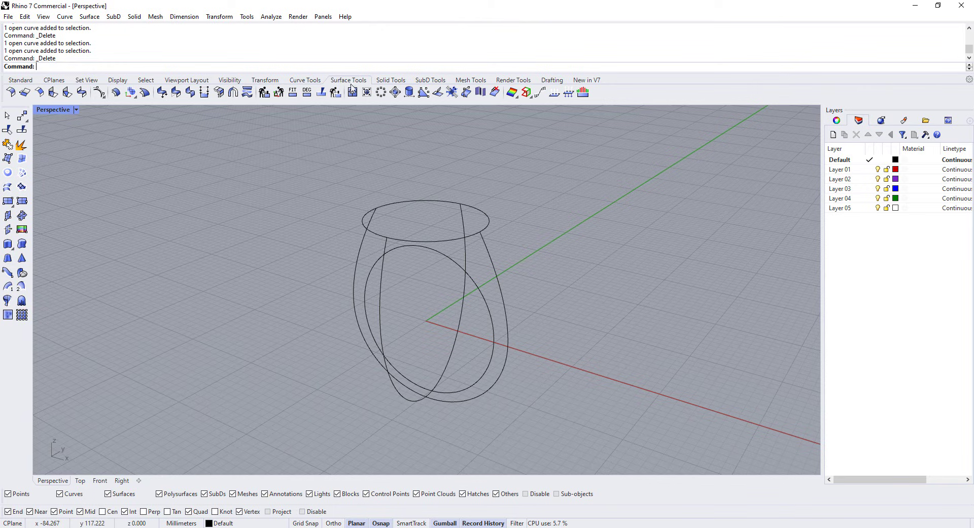
left_click(22, 176)
left_click(21, 174)
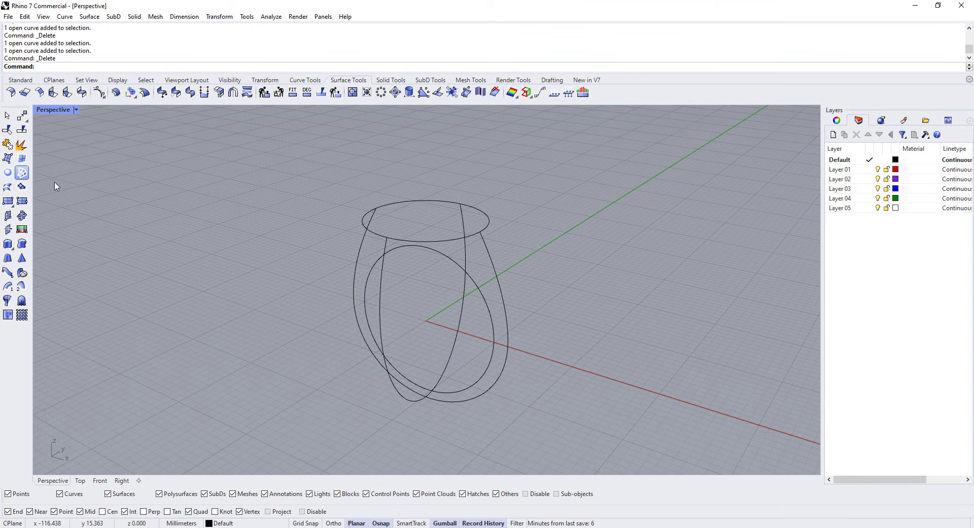
left_click(365, 236)
left_click(385, 248)
left_click(490, 257)
left_click(464, 229)
left_click(453, 240)
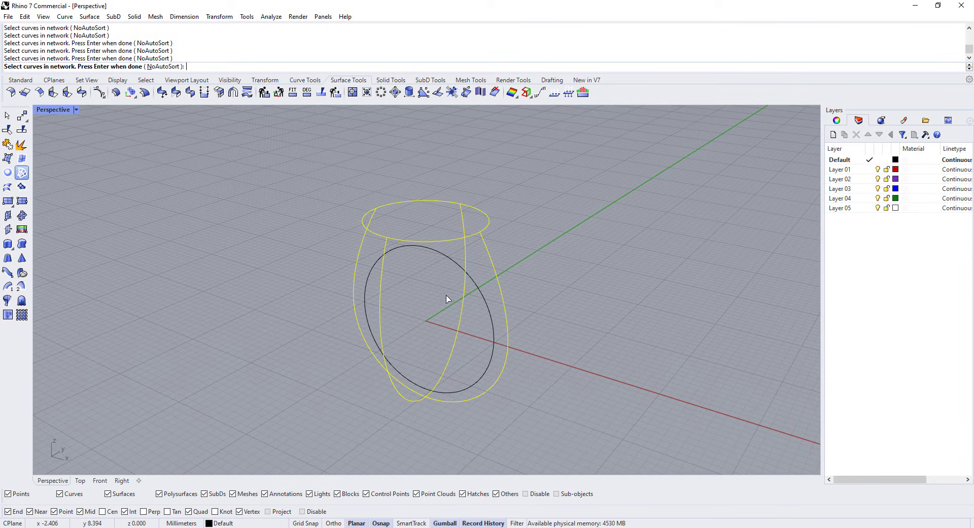
key("Return")
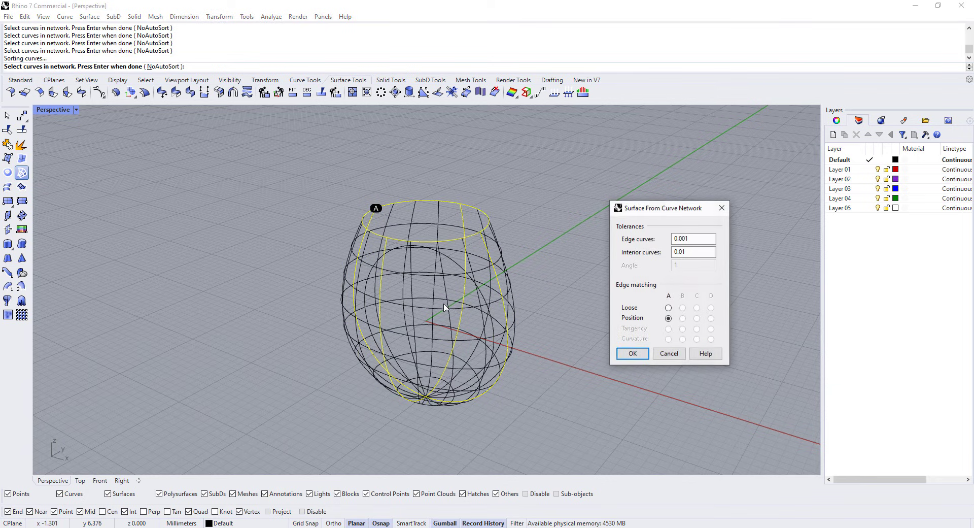
left_click(633, 354)
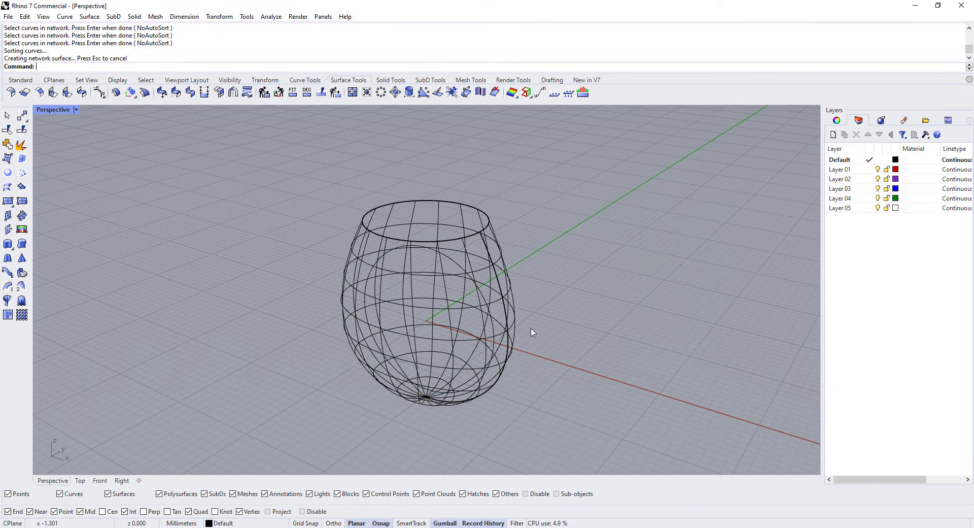
Step: Switch the Perspective viewport to Shaded display
left_click(76, 109)
left_click(61, 158)
mouse_move(280, 341)
right_mouse_down()
mouse_move(491, 326)
mouse_move(298, 344)
mouse_move(403, 282)
mouse_move(413, 304)
mouse_move(440, 302)
mouse_move(429, 262)
mouse_move(468, 284)
right_mouse_up()
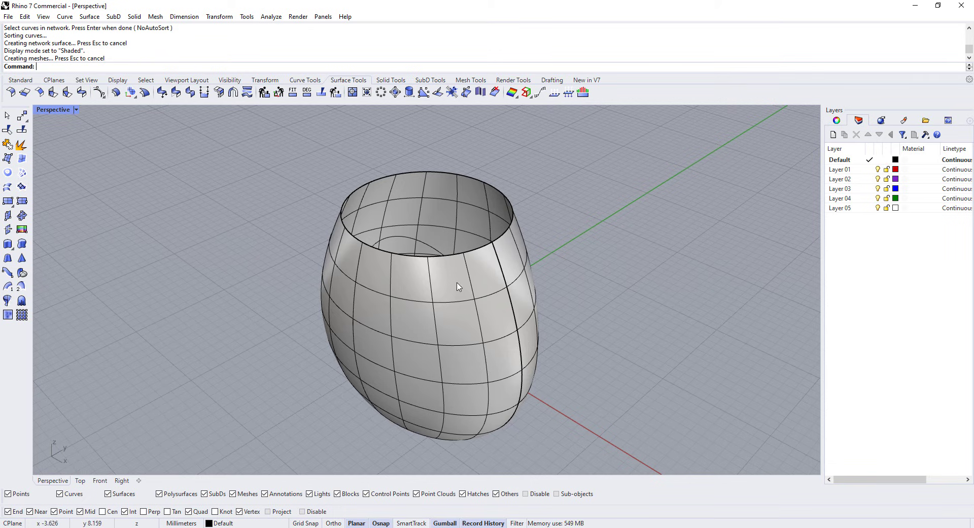
Step: Try moving the surface's closed seam onto the rim, then undo it to keep the original seam
left_click(461, 320)
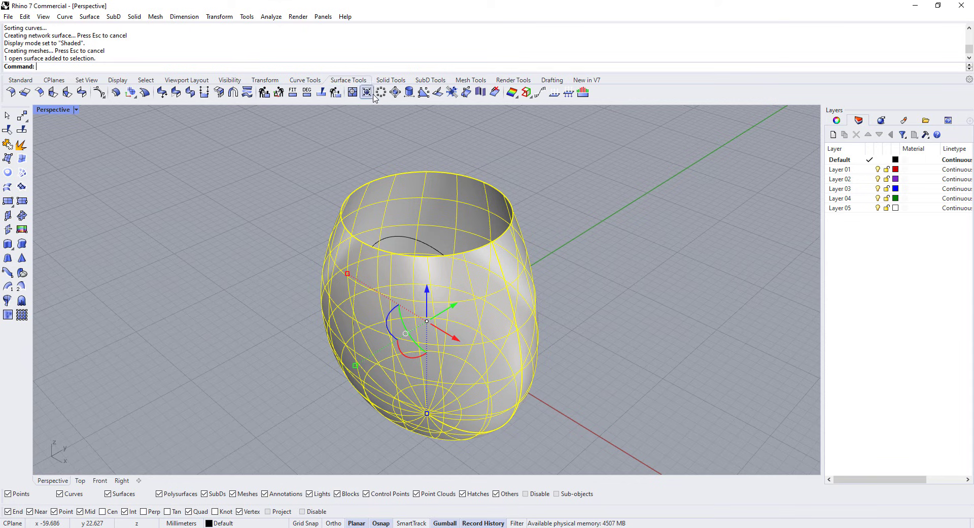
left_click(408, 93)
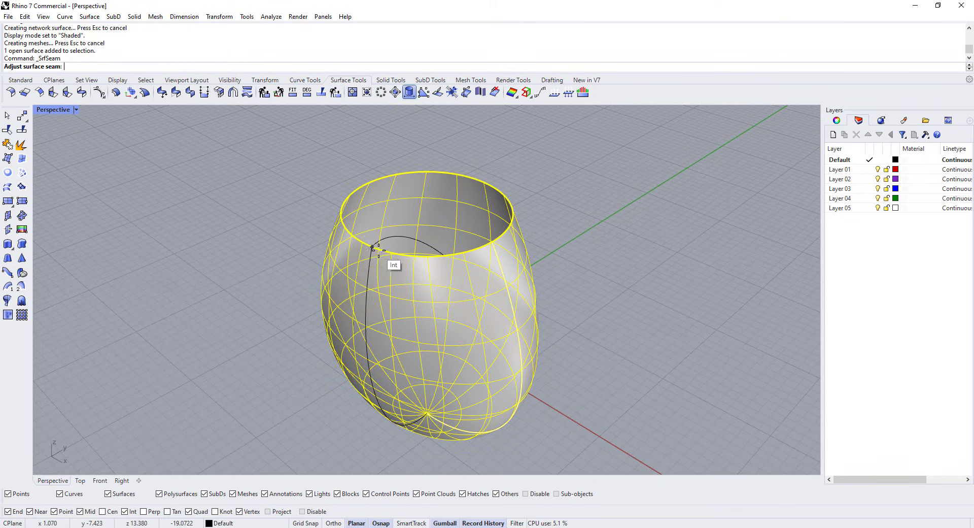
left_click(354, 246)
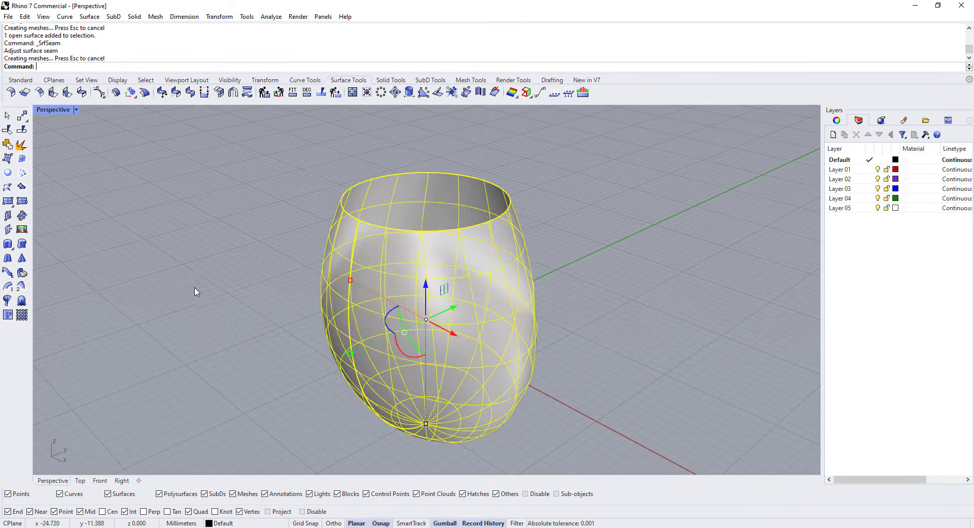
key("Escape")
right_click_drag(196, 297, 365, 302)
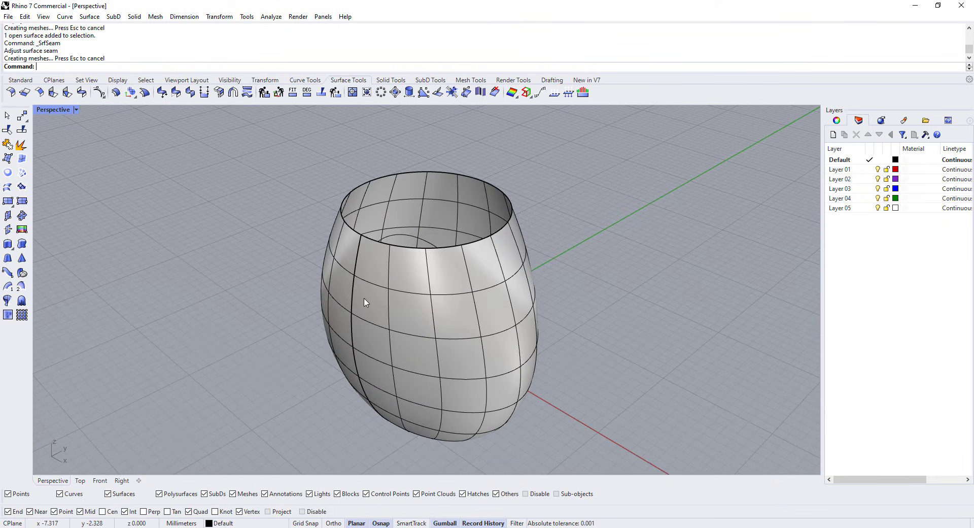
left_click(358, 247)
key("ctrl+z")
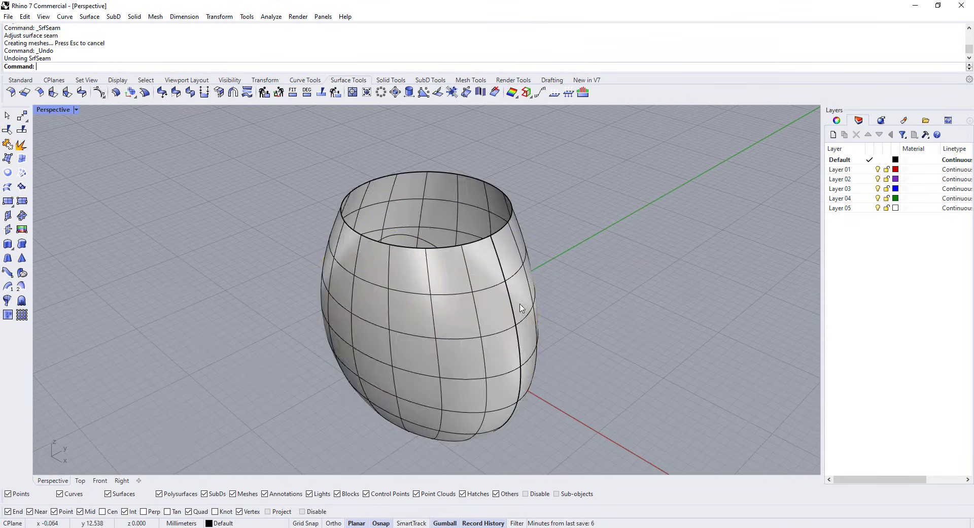
right_click_drag(389, 331, 431, 328)
Step: Cap the surface's open top with Cap Planar Holes to form a closed solid
left_click(431, 329)
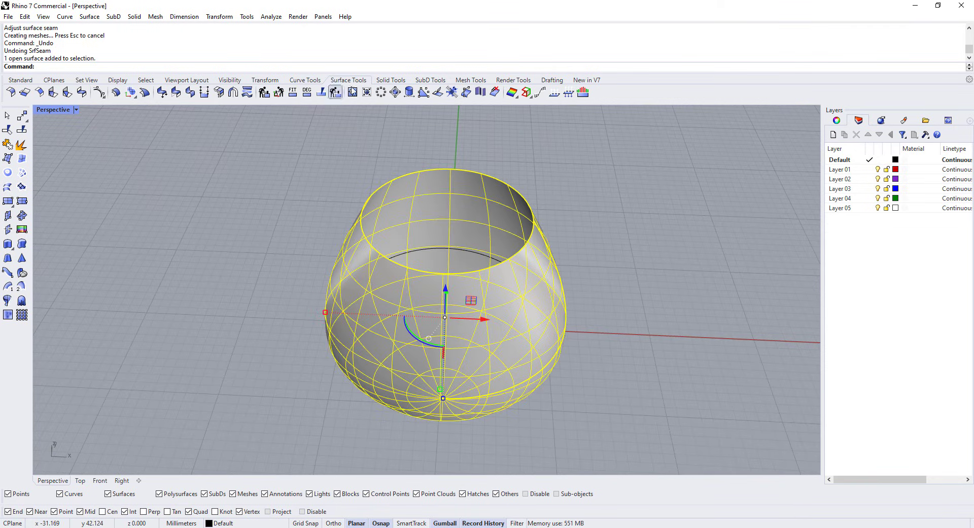
left_click(381, 80)
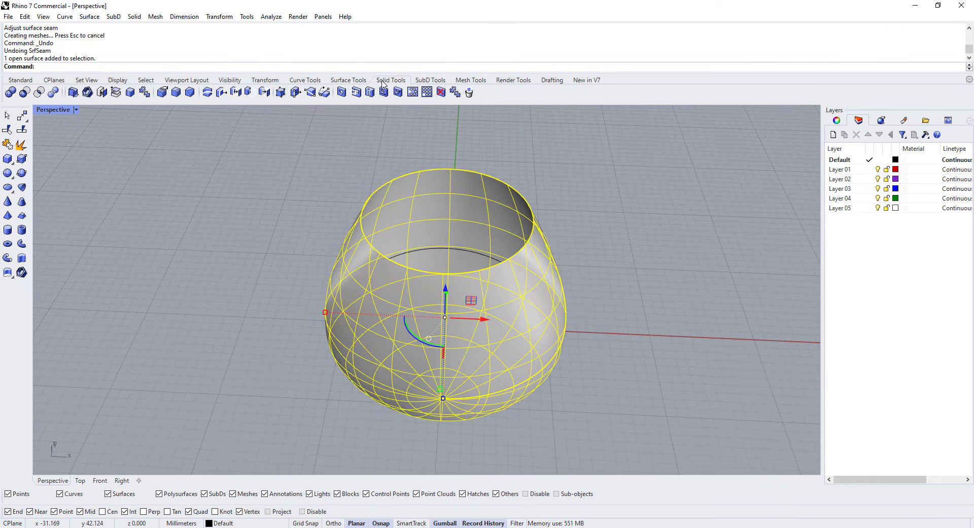
left_click(101, 94)
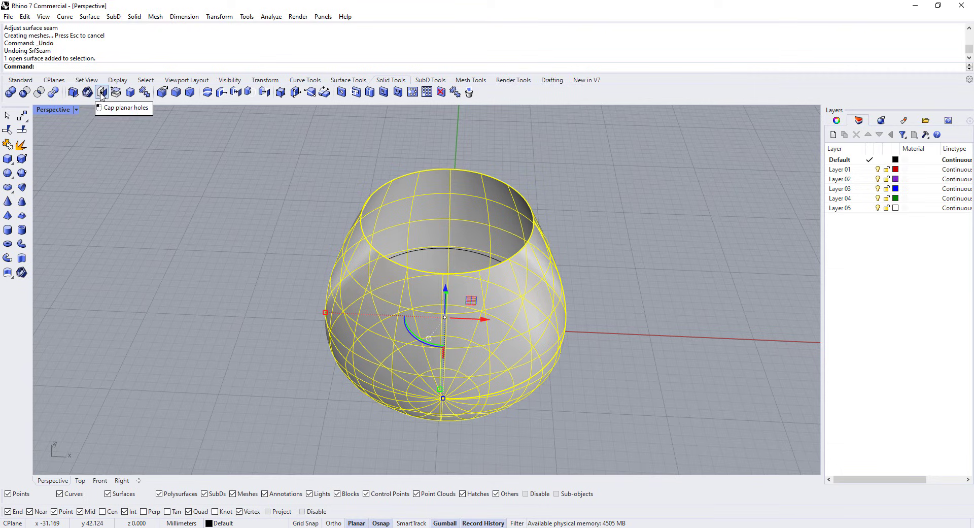
right_click_drag(272, 311, 435, 322)
Step: Copy the capped solid onto Layer 02
left_click(435, 323)
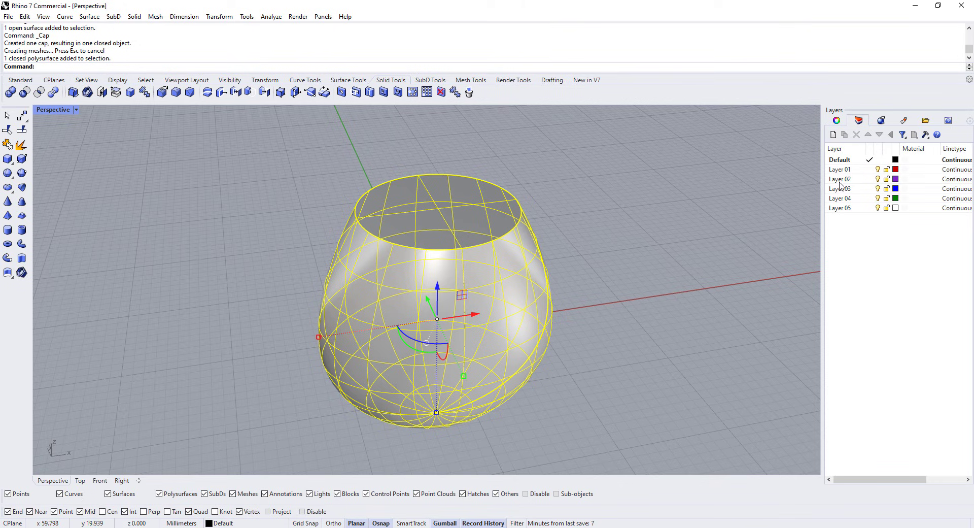
right_click(839, 180)
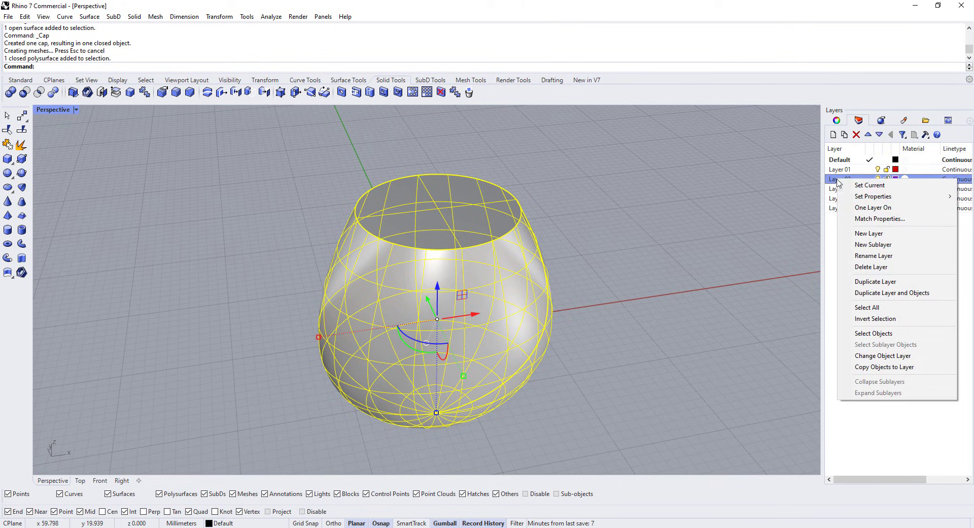
left_click(871, 367)
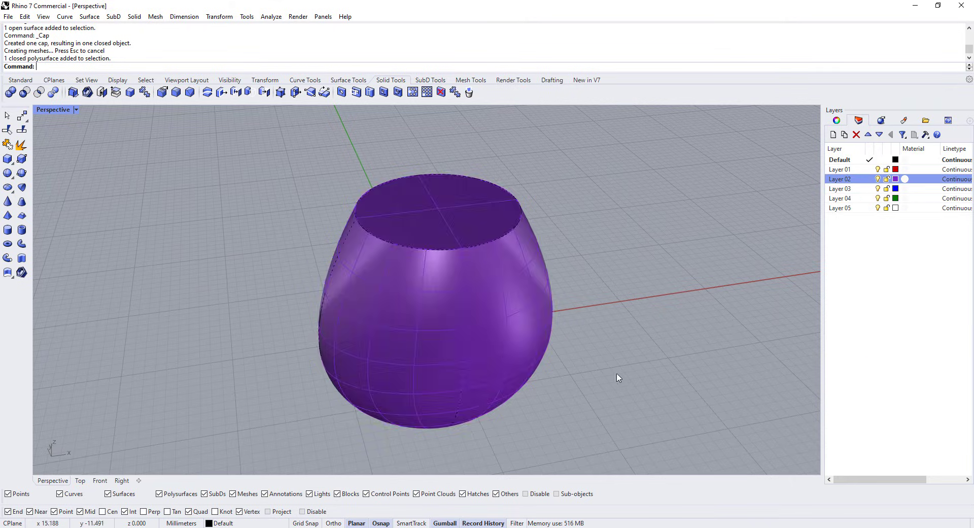
right_click_drag(599, 367, 539, 357)
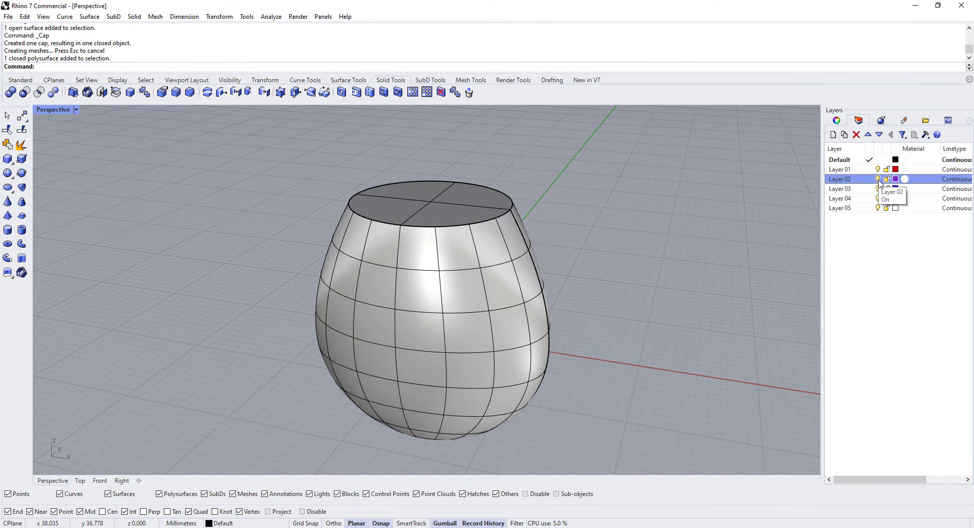
right_click_drag(389, 379, 481, 306)
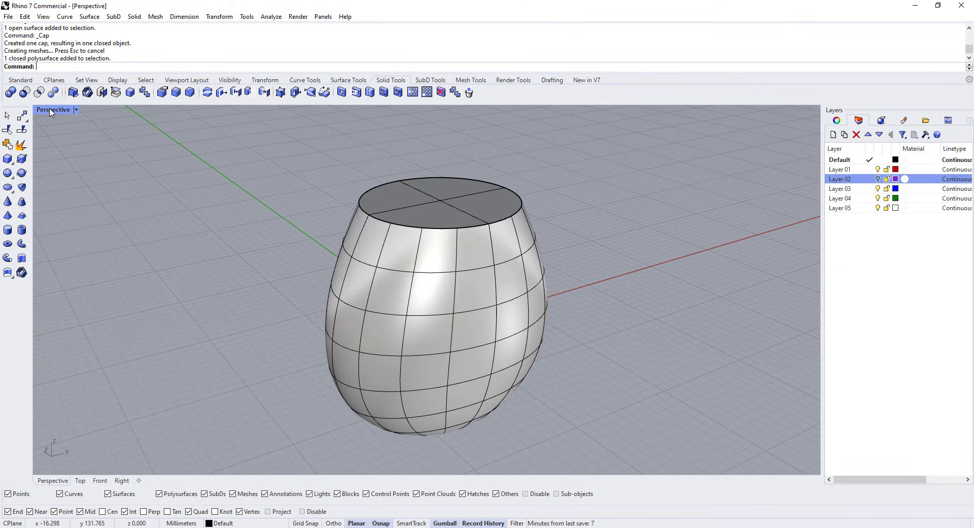
Step: In the maximized Front view, wire-cut the solid with the inner circle, Invert=No, removing the finger hole
double_click(51, 110)
double_click(44, 296)
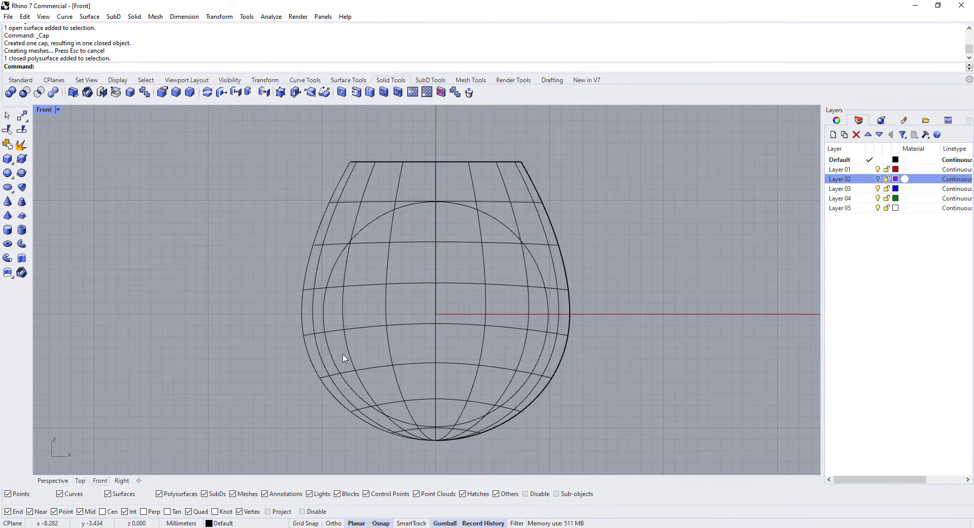
left_click(364, 328)
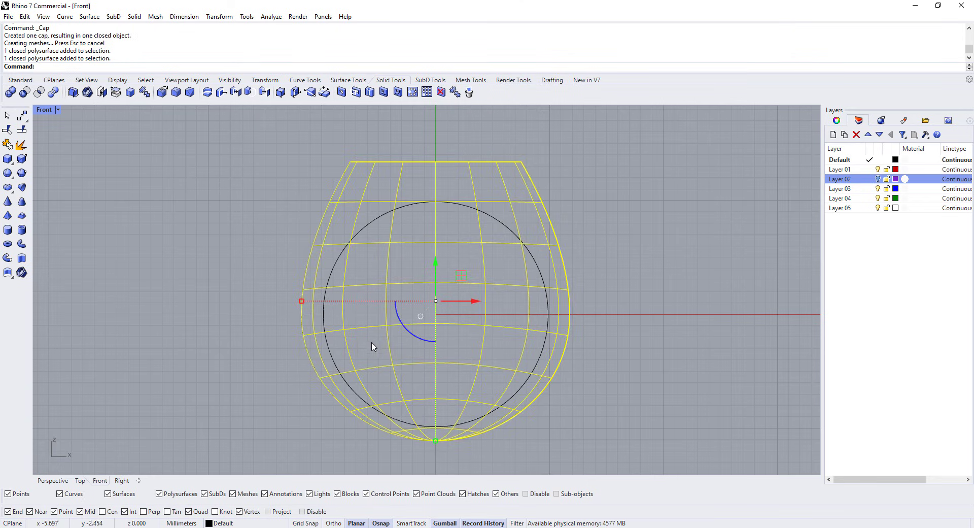
left_click(206, 93)
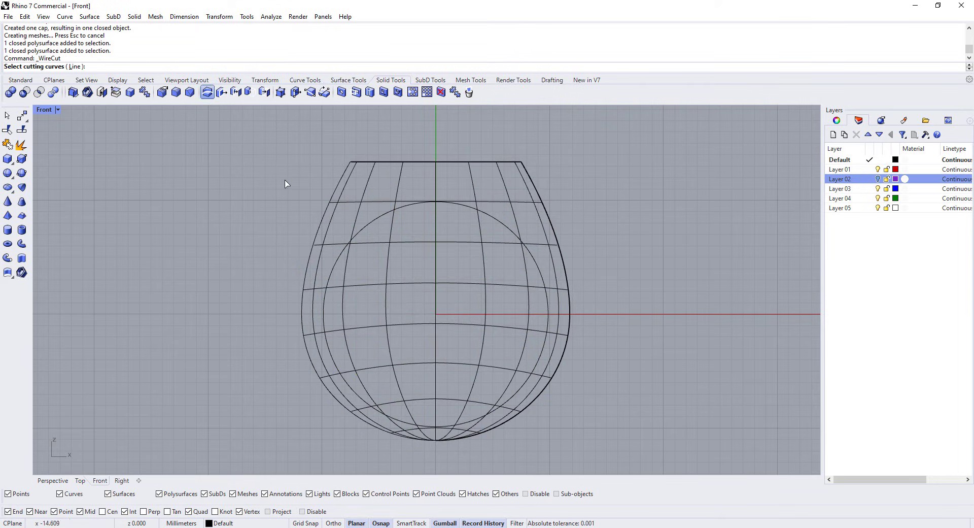
left_click(376, 230)
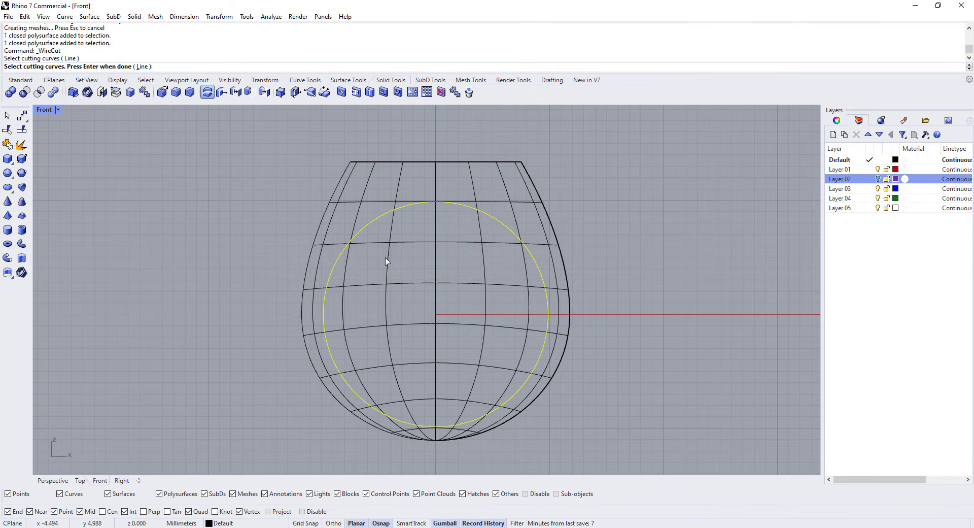
key("Return")
key("Return")
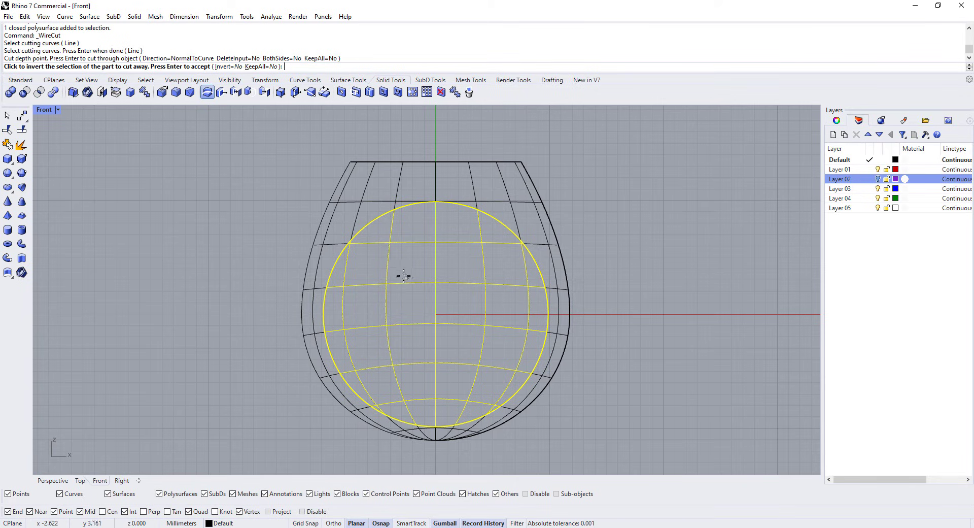
left_click(286, 244)
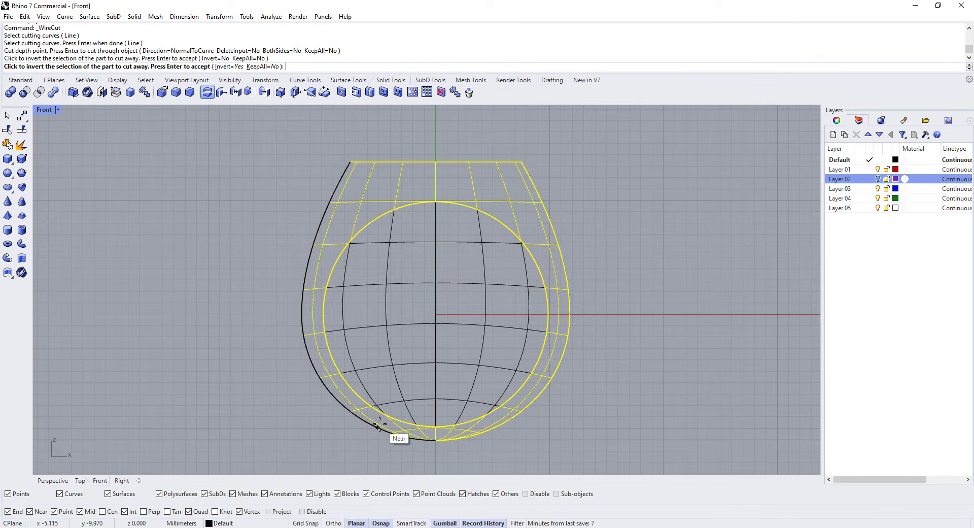
left_click(263, 279)
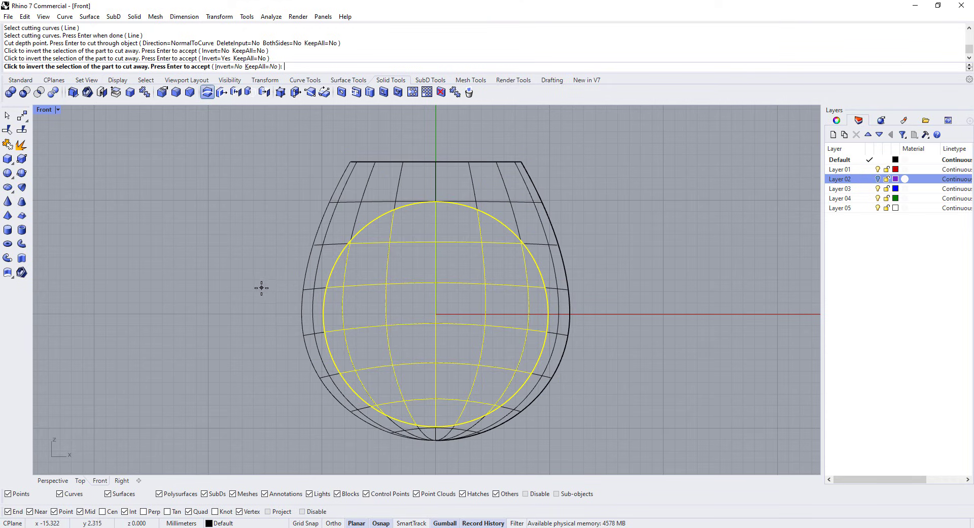
left_click(261, 294)
left_click(258, 287)
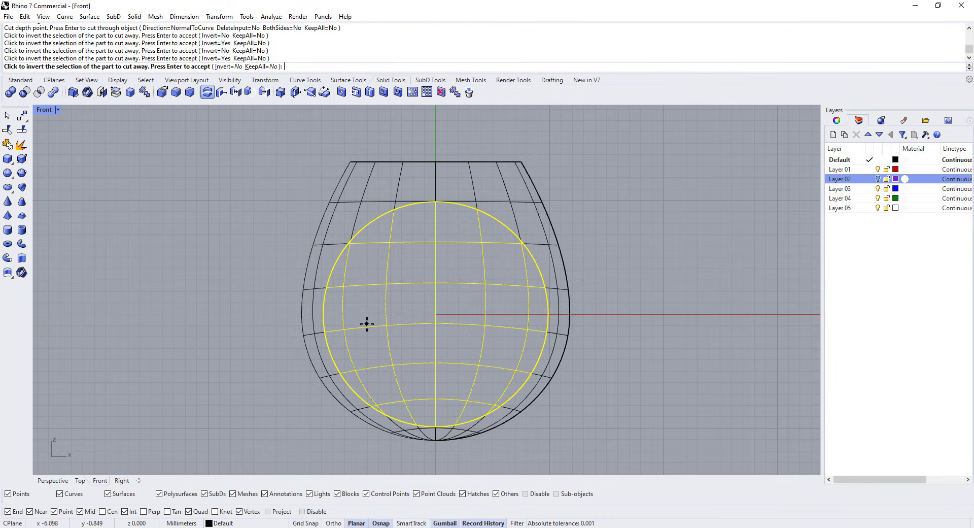
key("Return")
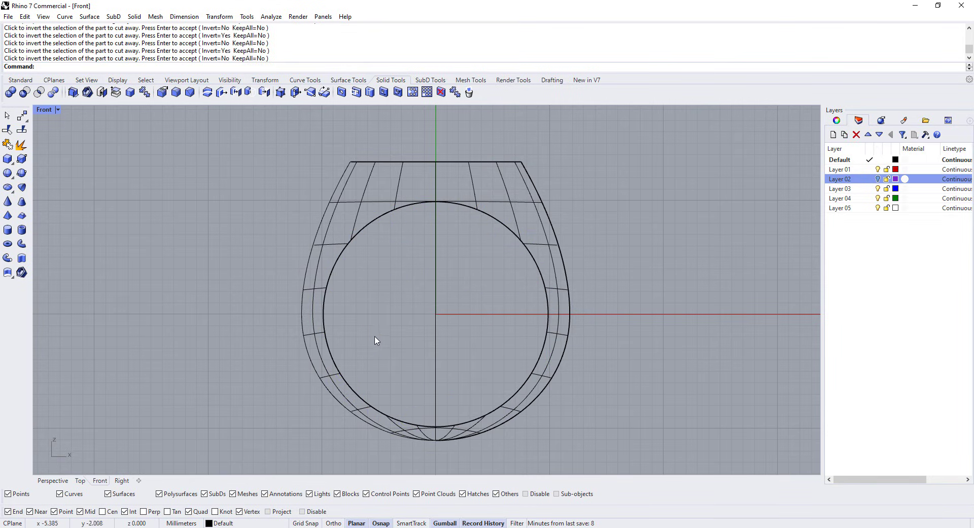
Step: Maximize the Right viewport and pan to centre the cut ring's side profile
double_click(45, 110)
double_click(440, 296)
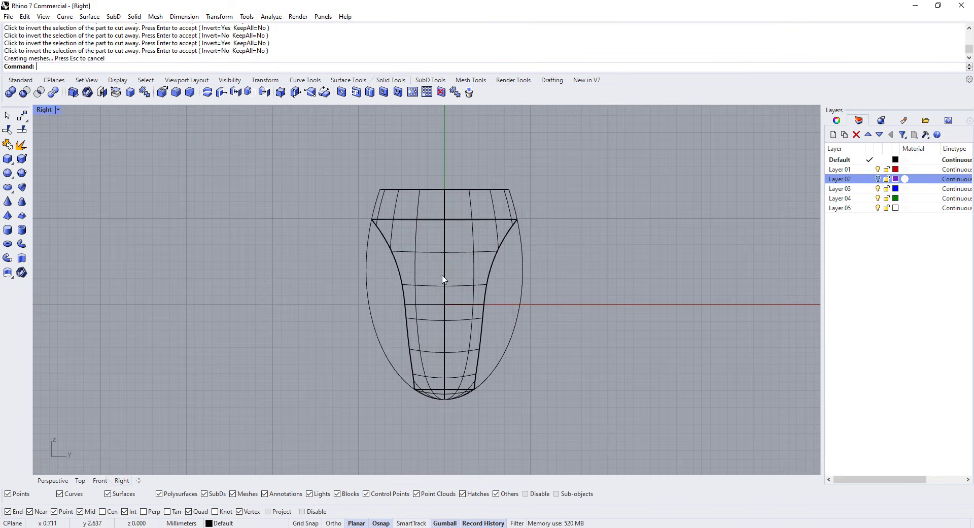
right_click_drag(429, 274, 472, 298)
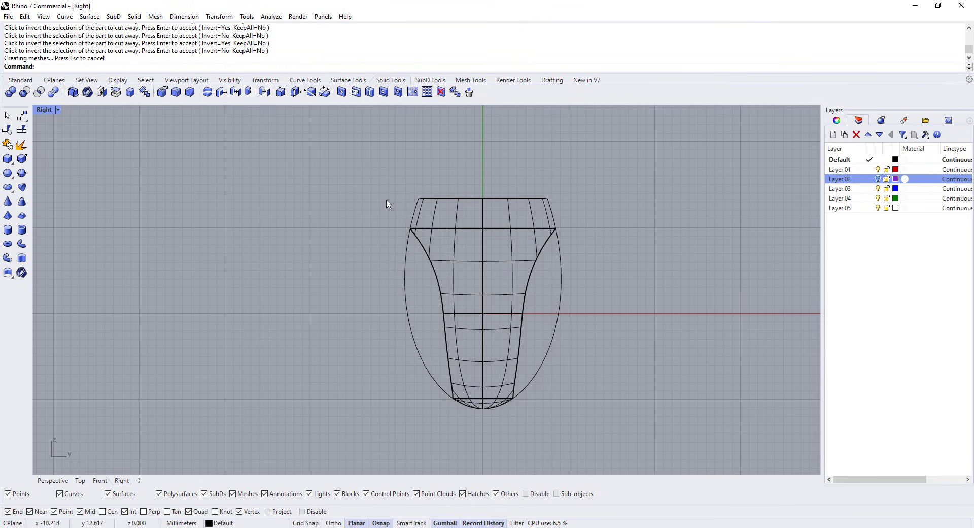
right_click_drag(450, 278, 439, 292)
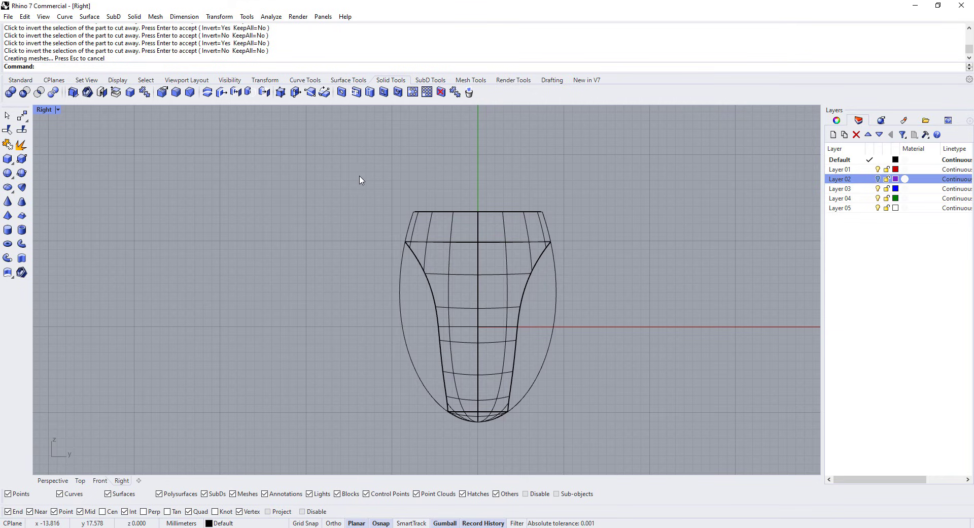